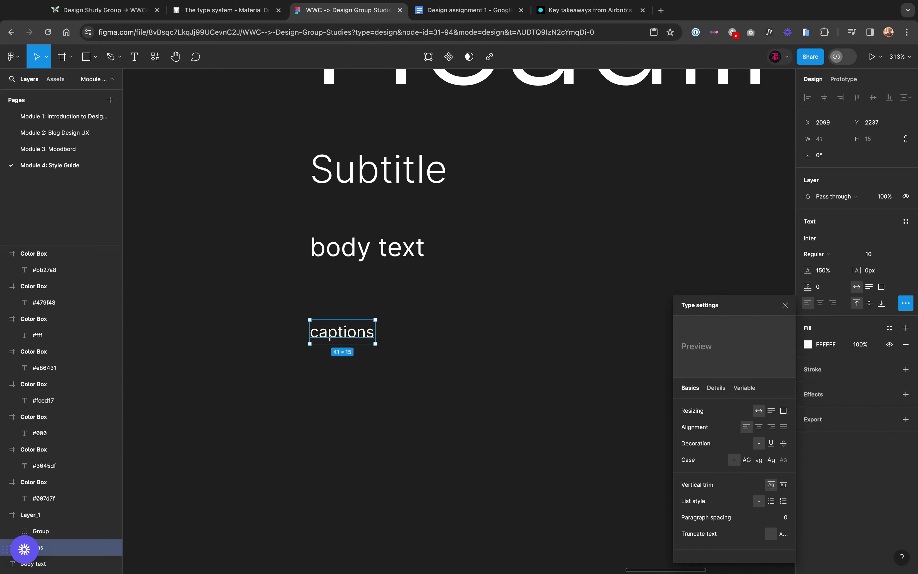
Step: Set the captions text to uppercase and its line height to 110%
left_click(747, 461)
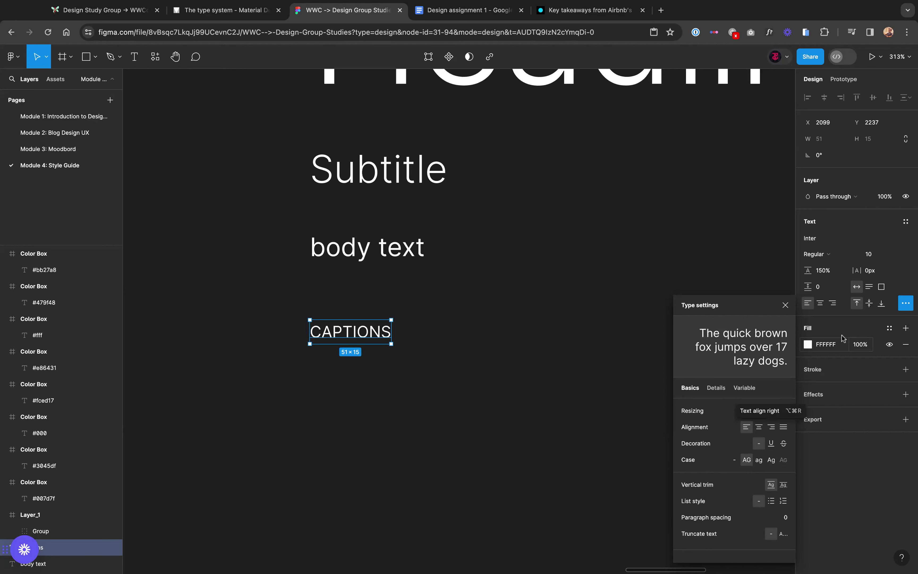
left_click(833, 272)
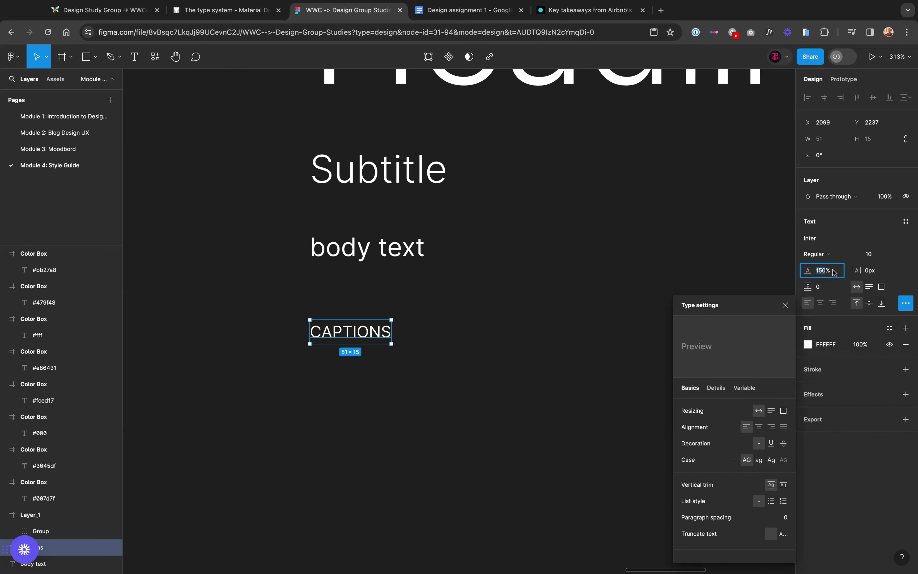
type("110")
key("Return")
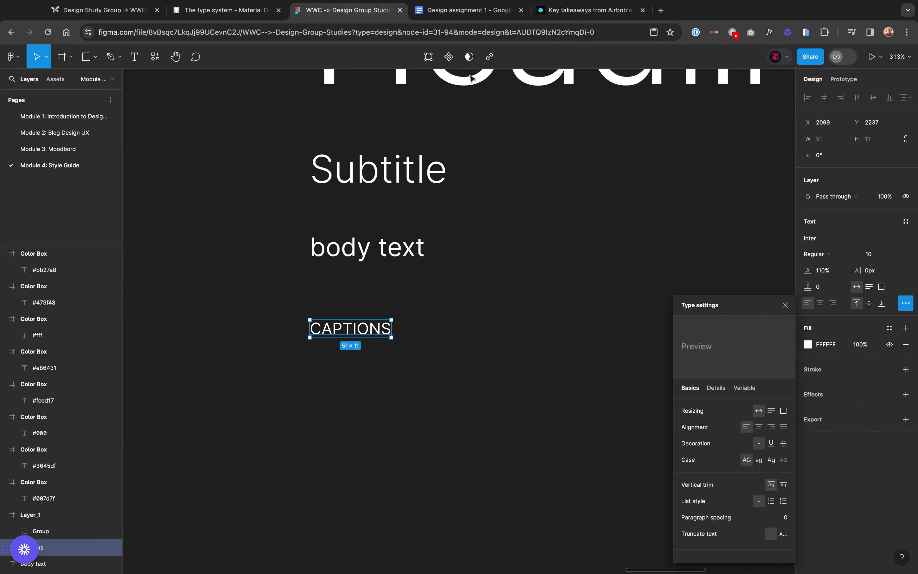
Step: Check the overline specification on the Material Design type system page and set the captions text's letter spacing to 1.5px in Figma
left_click(223, 10)
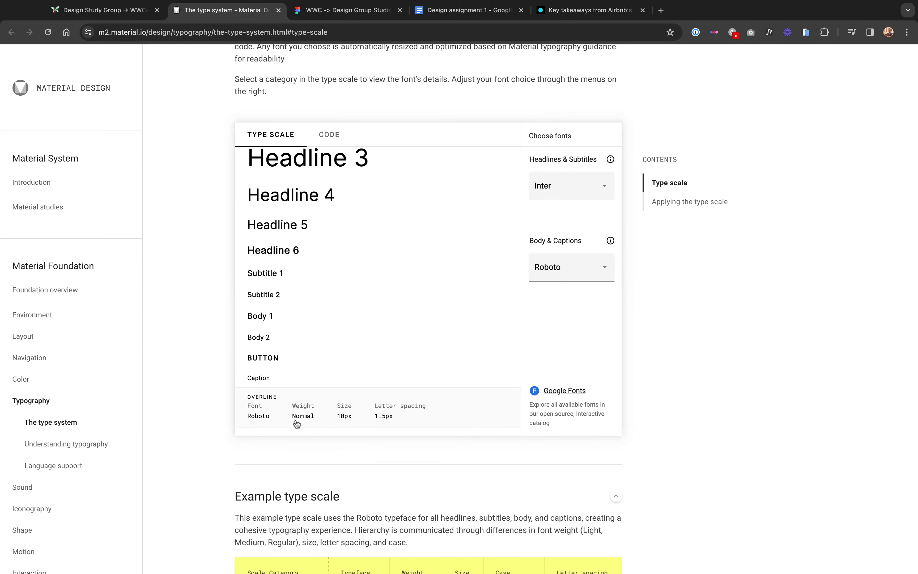
left_click(335, 10)
left_click(882, 276)
type("1")
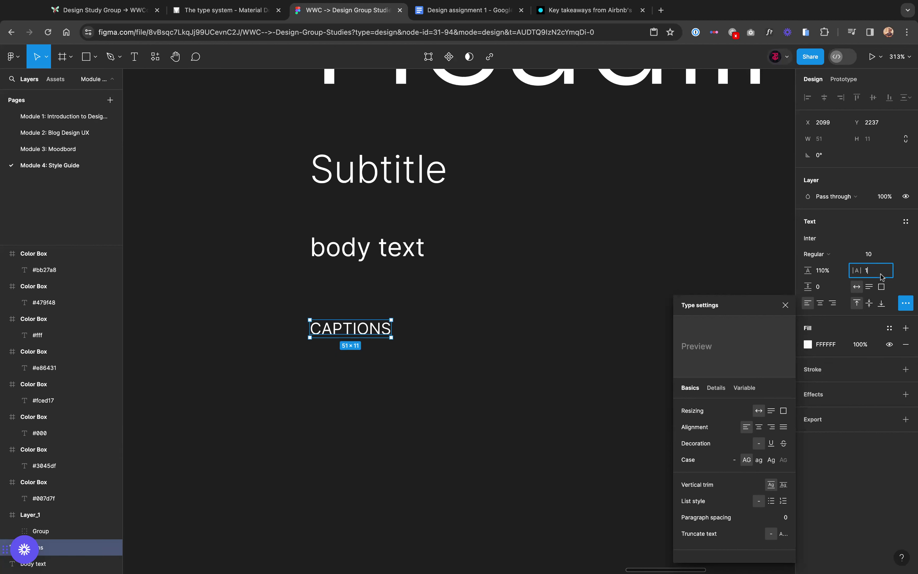
type(".5px")
key("Return")
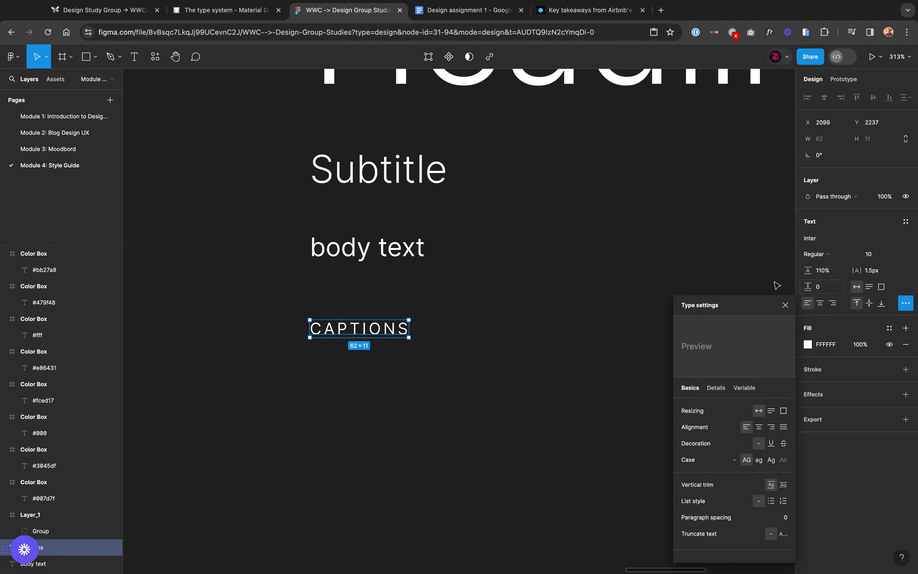
left_click(545, 335)
Step: Examine the Headline 1, Subtitle, body text and captions samples together on the canvas
scroll(461, 319, "down", 5)
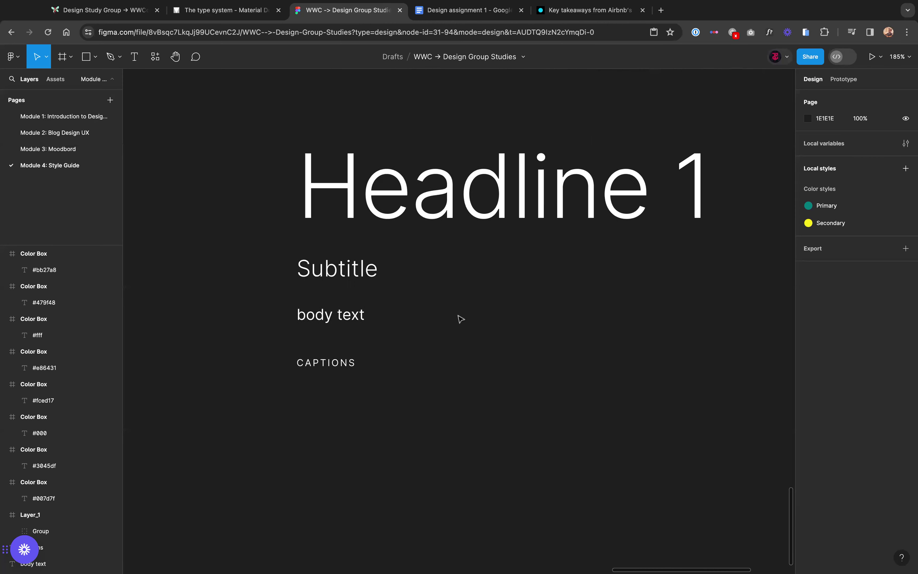
left_click(337, 318)
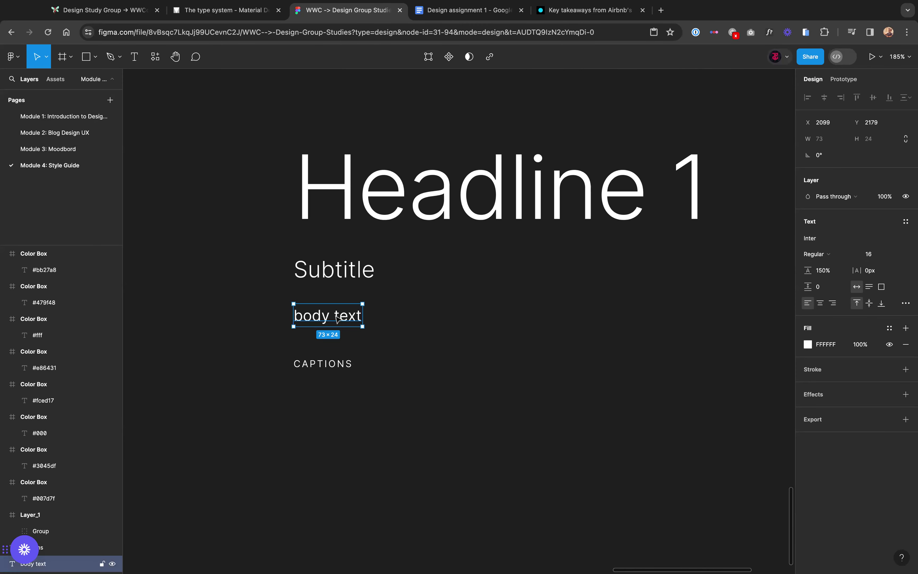
left_click(419, 282)
scroll(404, 291, "down", 6)
scroll(404, 293, "down", 2)
scroll(404, 293, "up", 5)
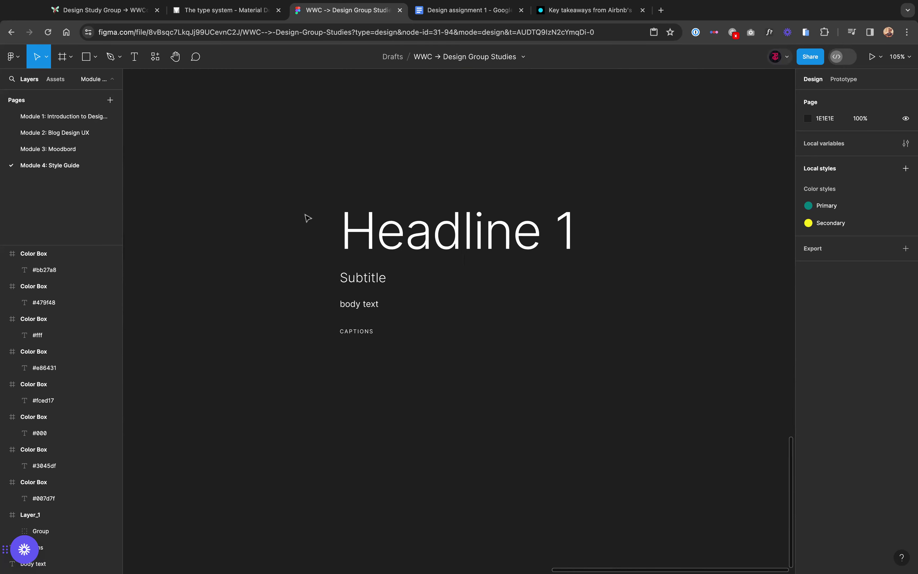
scroll(307, 216, "down", 2)
left_click_drag(304, 203, 620, 356)
scroll(524, 288, "left", 2)
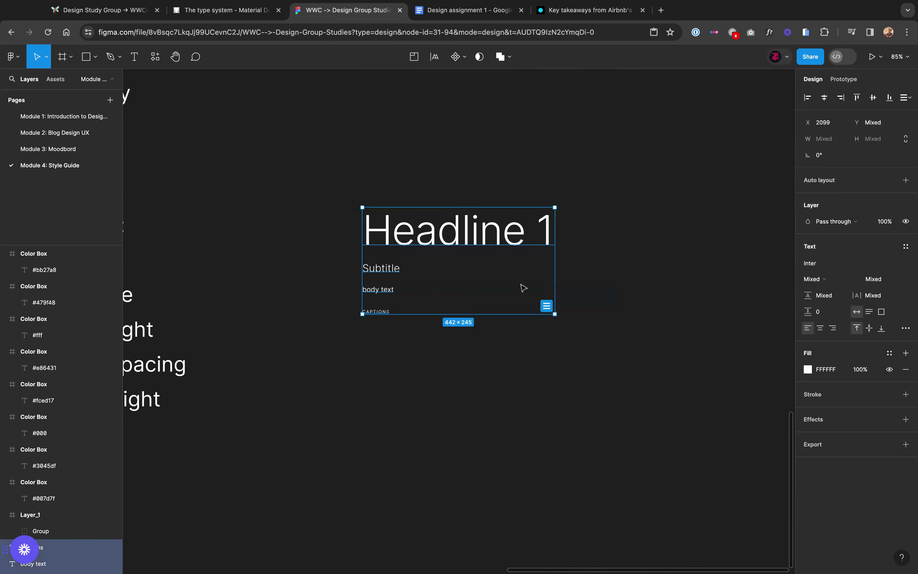
left_click(492, 266)
Step: Duplicate the Headline 1 text just above the original and change the lower one's text to "Headline 2"
left_click(435, 235)
left_click_drag(435, 235, 434, 178)
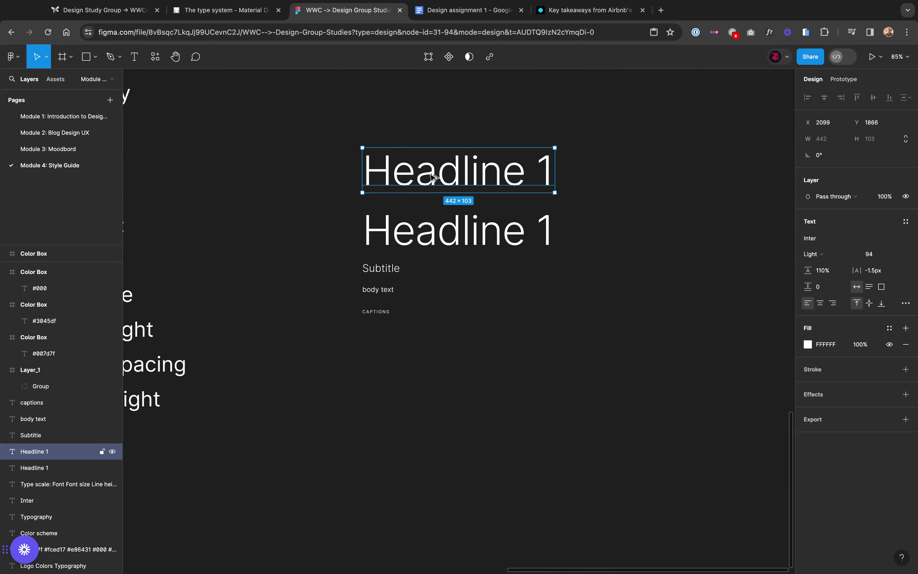
scroll(434, 178, "up", 5)
left_click(645, 271)
double_click(645, 271)
left_click_drag(641, 271, 728, 270)
type("2")
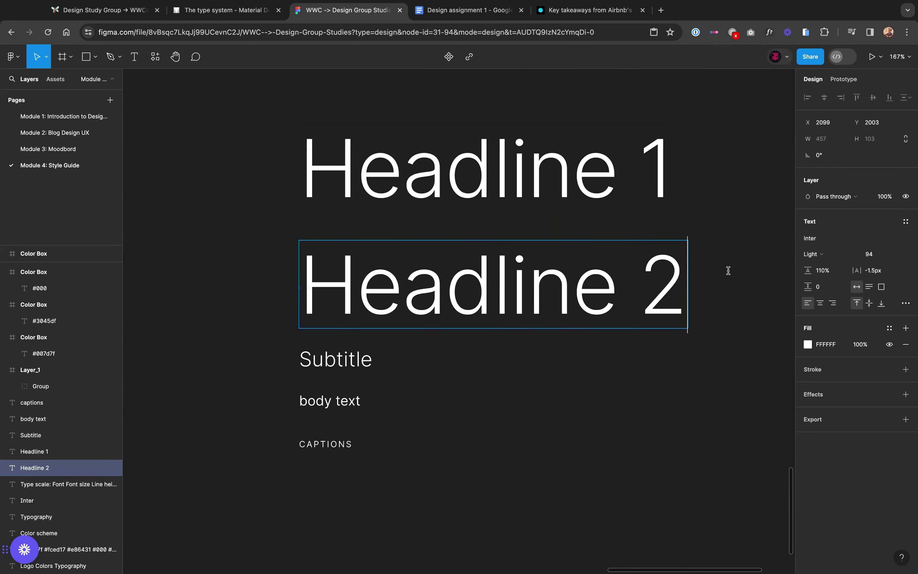
Step: Look up the Headline 4 specification in the Material Design type scale and return to the Figma file
left_click(200, 8)
scroll(351, 213, "up", 2)
scroll(342, 266, "down", 1)
left_click(346, 261)
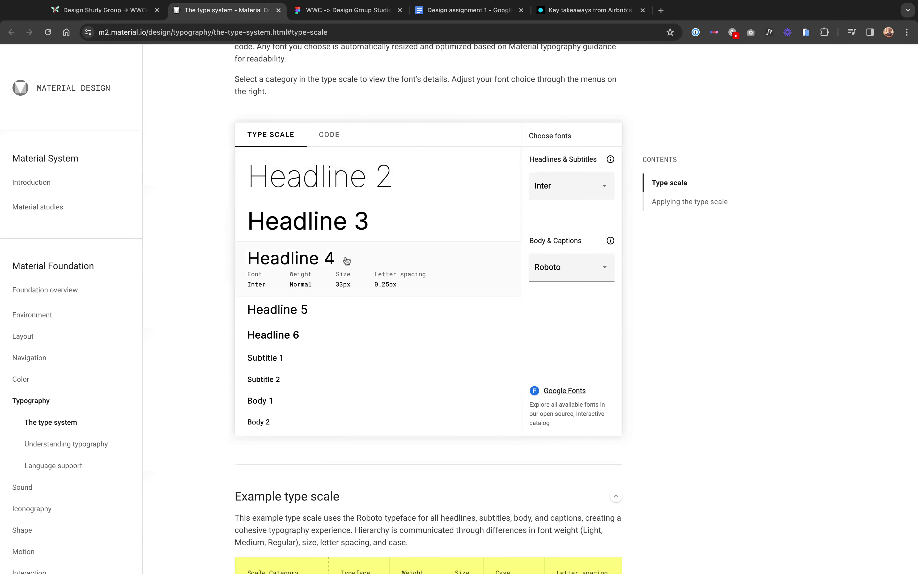
left_click(338, 11)
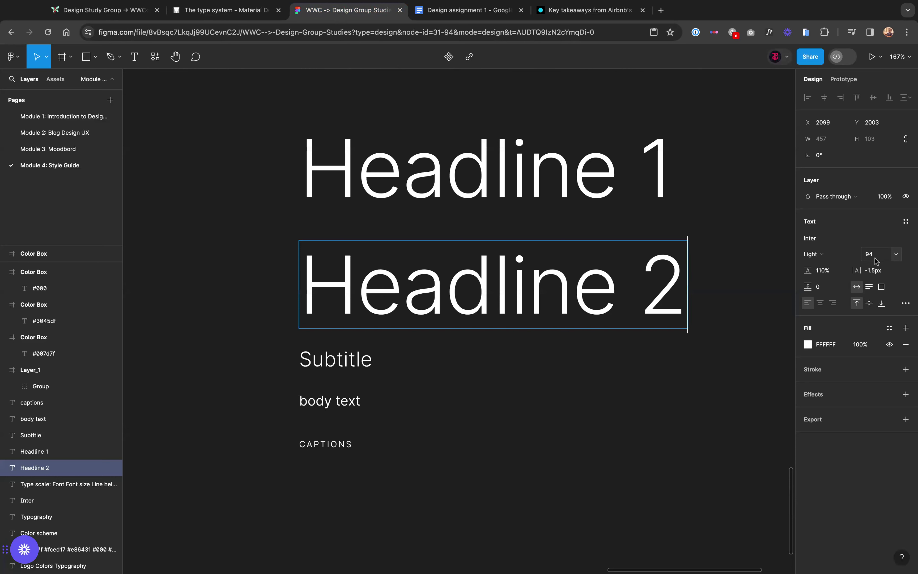
Step: Change the lower headline's text to "Headline 4" and set its font size to 33
double_click(651, 286)
type("3")
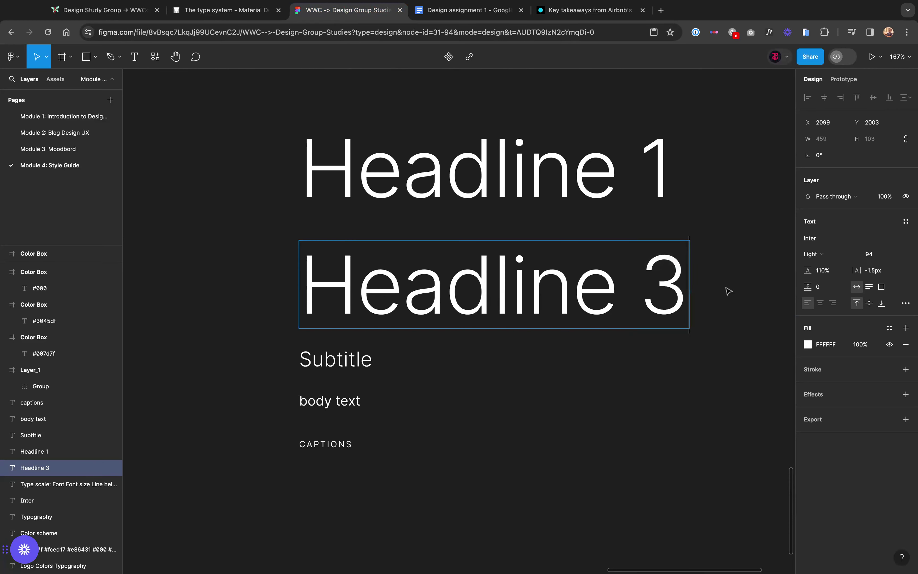
key("shift+Left")
type("4")
key("Escape")
left_click(876, 254)
type("33")
key("Return")
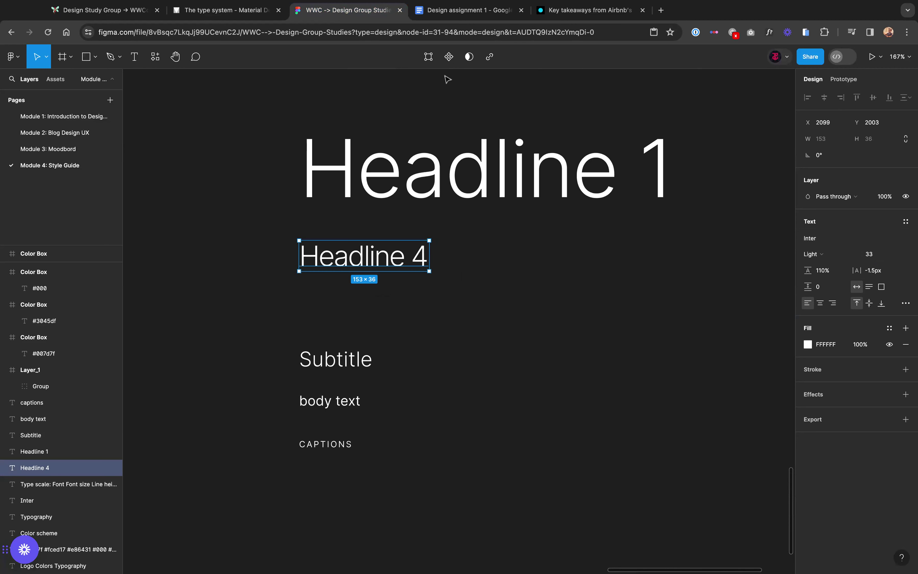
Step: Check the Headline 4 specification in Material Design again, and set the Figma text to 0.25px letter spacing and Regular weight
left_click(226, 12)
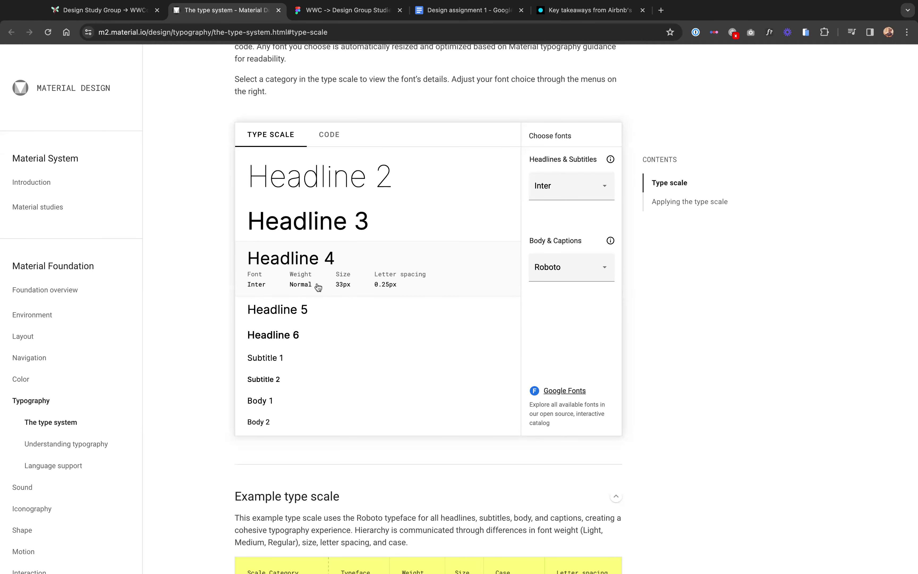
left_click(346, 10)
left_click(874, 271)
type("0")
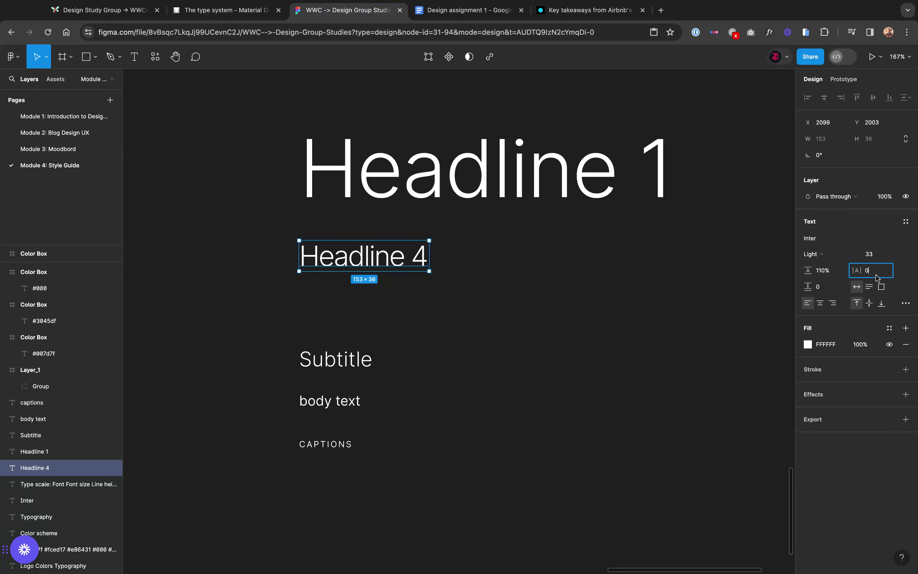
type(".25")
key("Return")
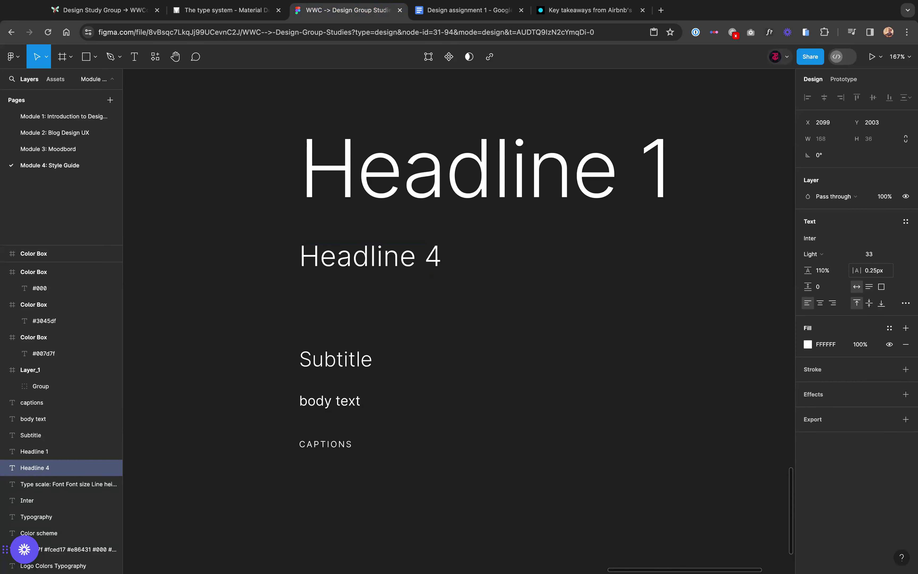
left_click(820, 254)
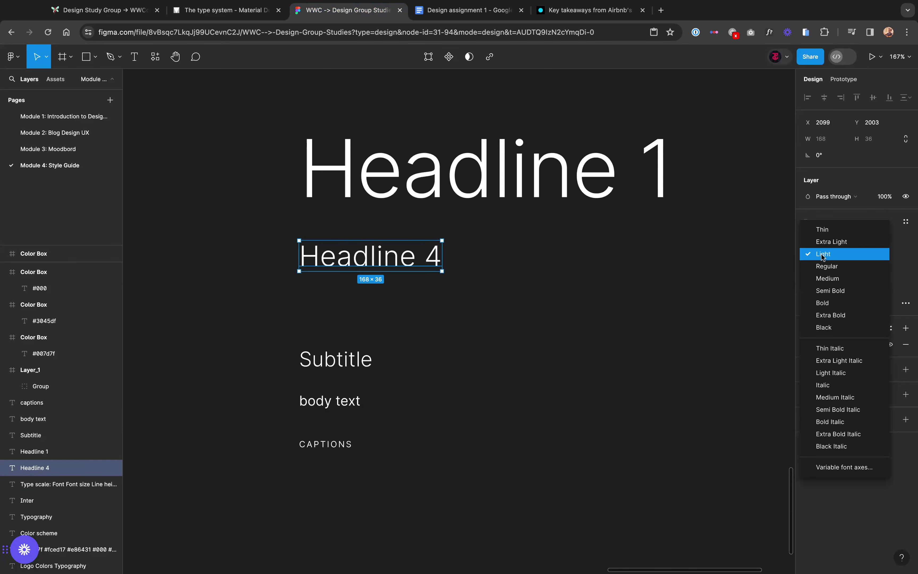
left_click(826, 267)
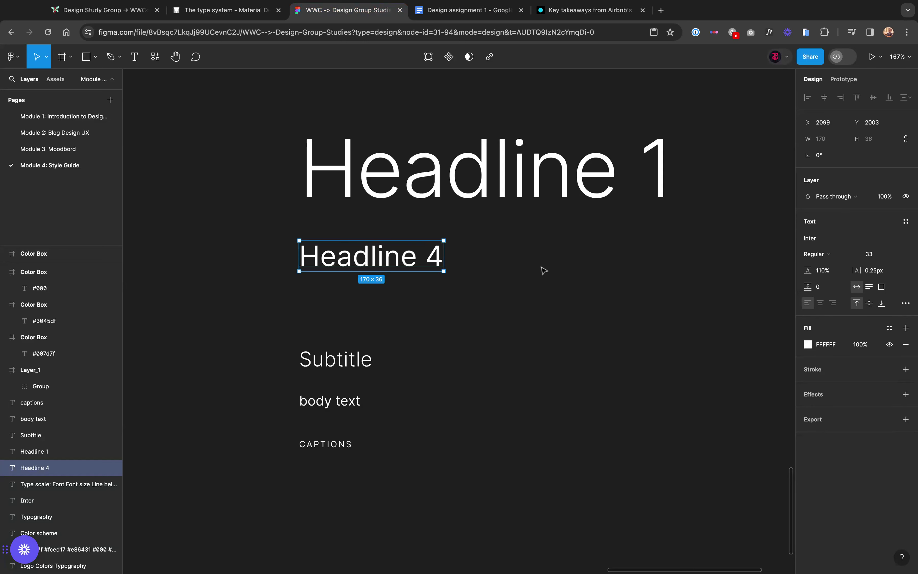
Step: Move Headline 1 and Headline 4 down together, leaving a gap of about 34 px between Headline 4 and Subtitle
left_click_drag(269, 162, 455, 257)
key("shift+Down")
key("shift+Down")
key("shift+Down")
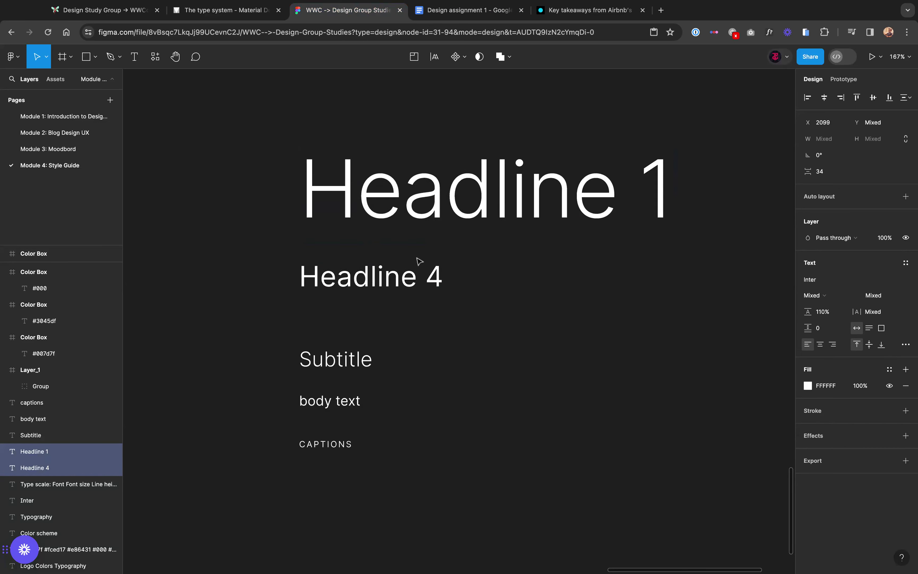
key("shift+Down")
key("shift+Down")
key("shift+Down")
key("shift+Down")
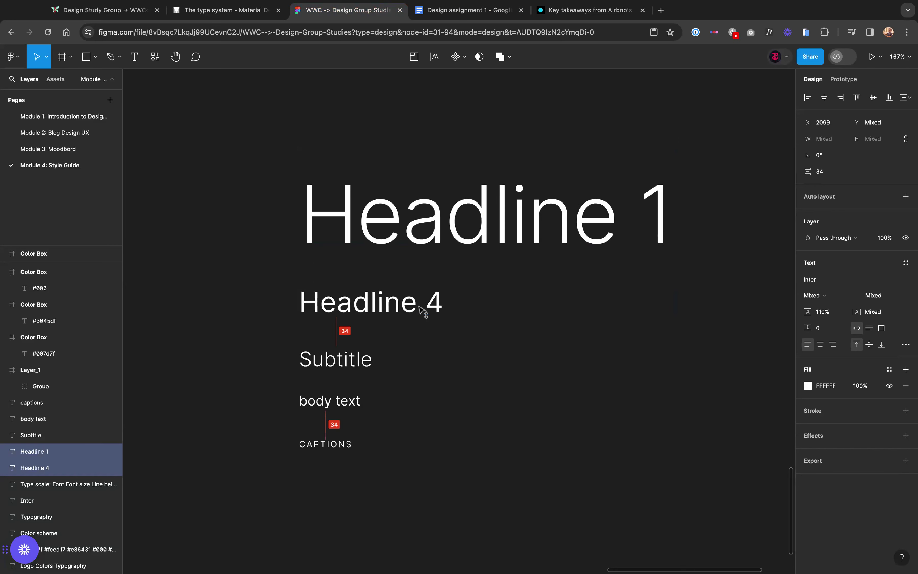
left_click(431, 393)
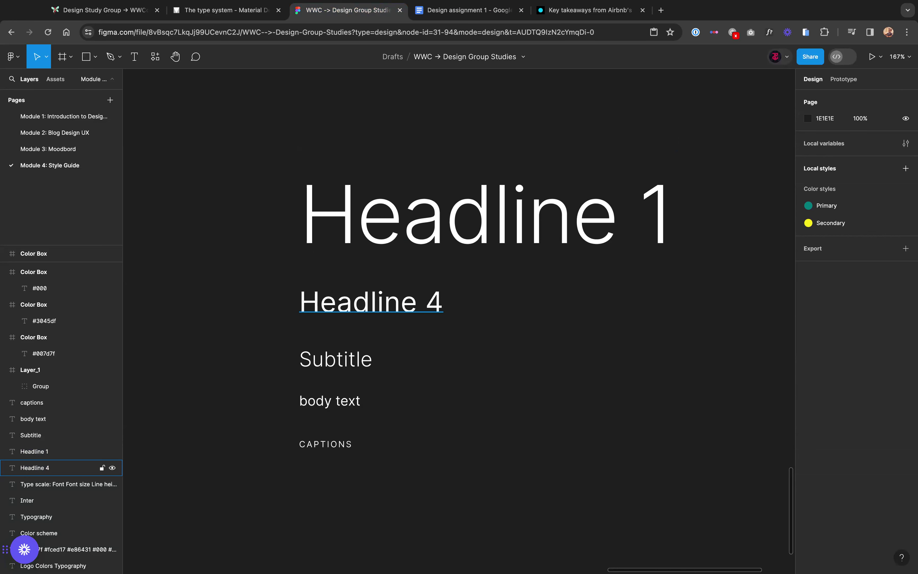
Step: Examine the five finished type samples up close and within the overall style guide
scroll(406, 307, "down", 3)
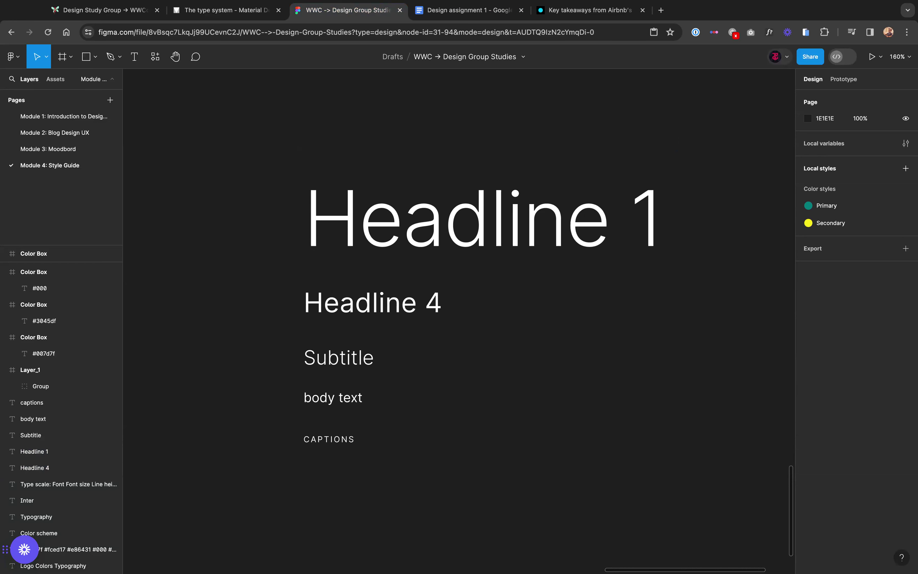
left_click_drag(262, 179, 757, 487)
scroll(404, 309, "down", 5)
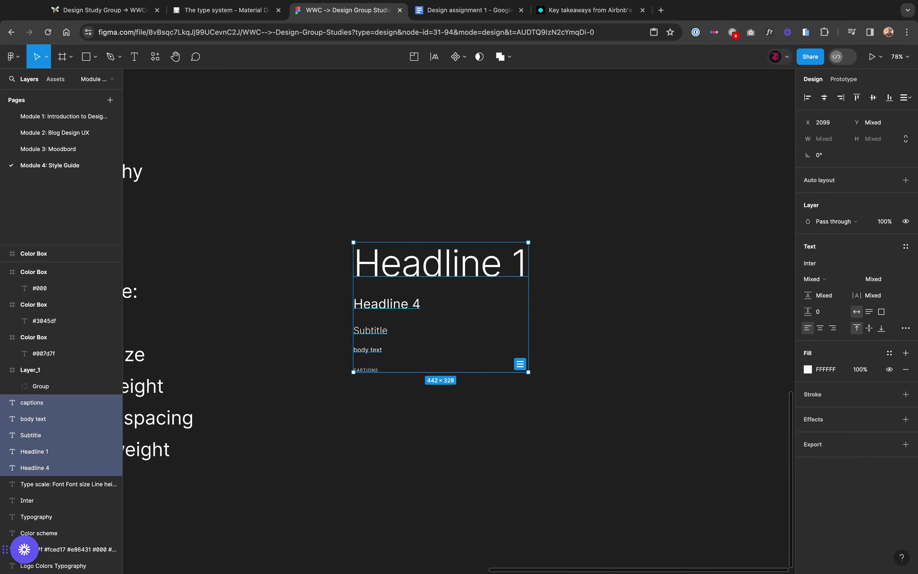
scroll(403, 292, "up", 1)
scroll(401, 303, "up", 5)
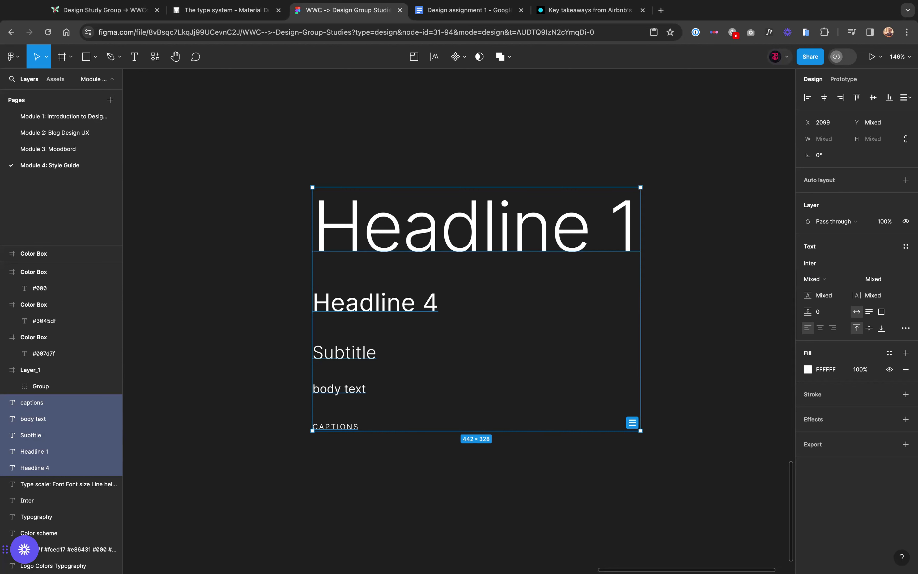
left_click(721, 262)
scroll(394, 210, "down", 5)
scroll(394, 210, "down", 8)
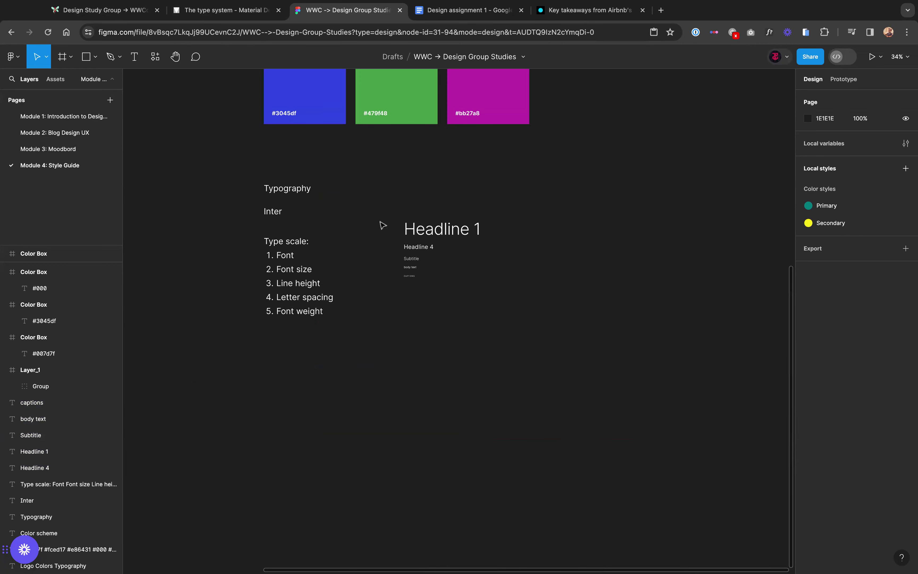
scroll(383, 225, "up", 5)
scroll(381, 281, "down", 4)
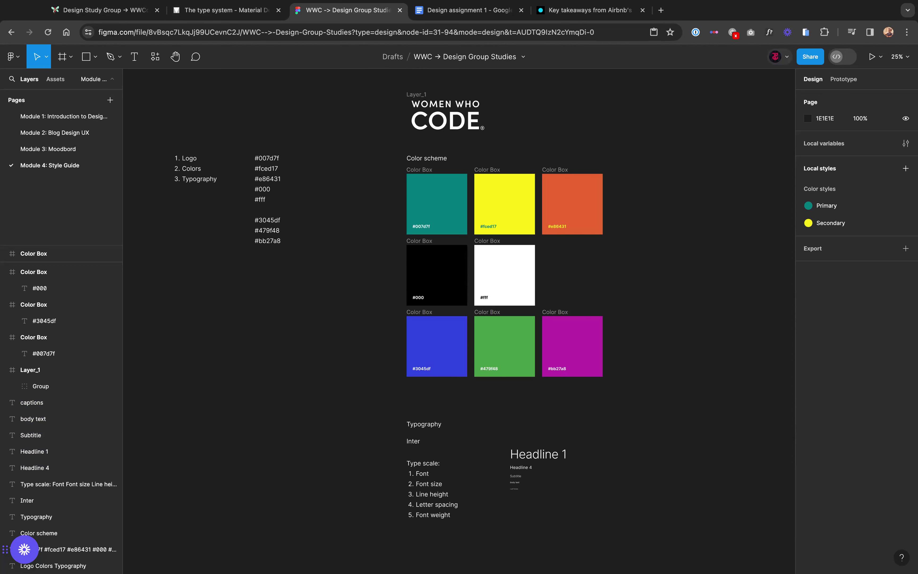
Step: Examine the logo, color scheme and typography sections against the style guide checklist, including the type scale list
left_click(192, 164)
left_click(435, 119)
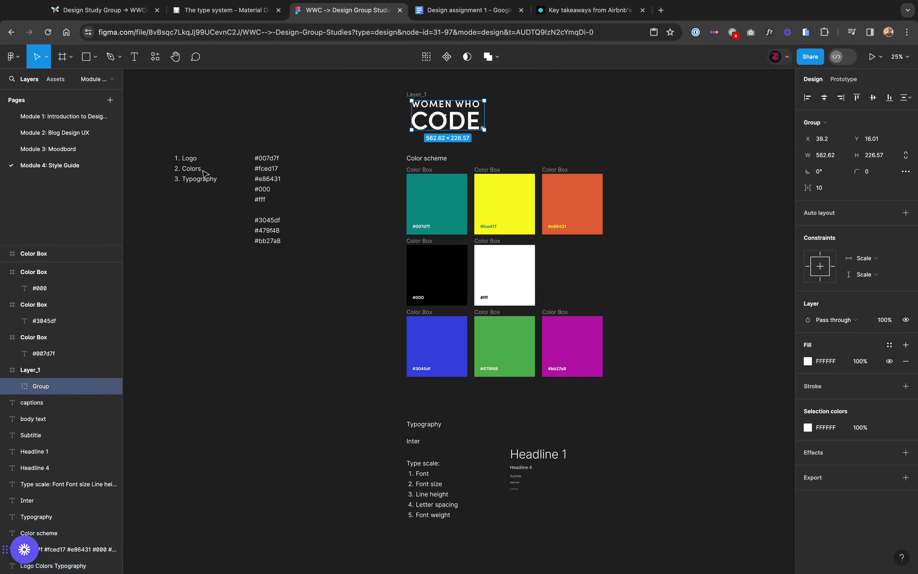
left_click(193, 175)
left_click_drag(383, 149, 671, 381)
left_click(193, 184)
left_click(379, 406)
left_click_drag(379, 406, 628, 545)
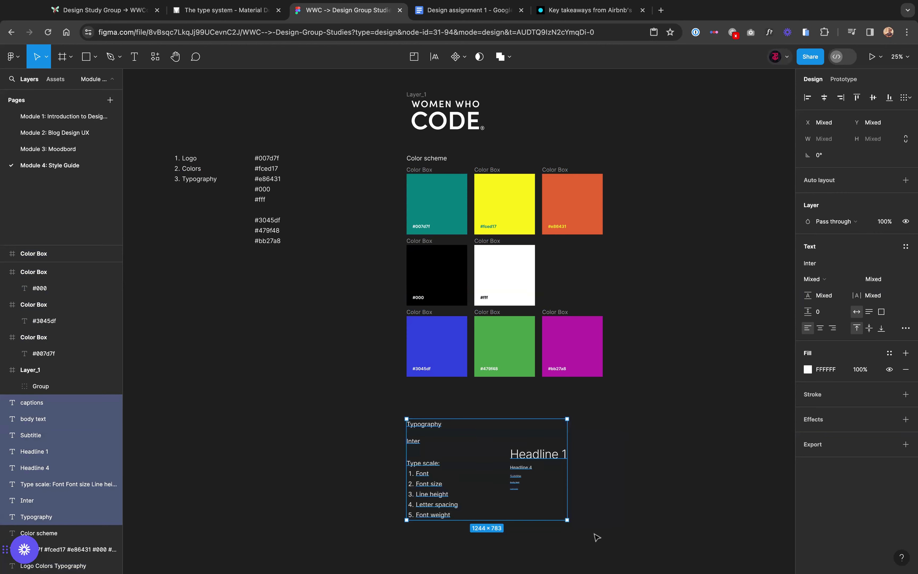
key("shift+2")
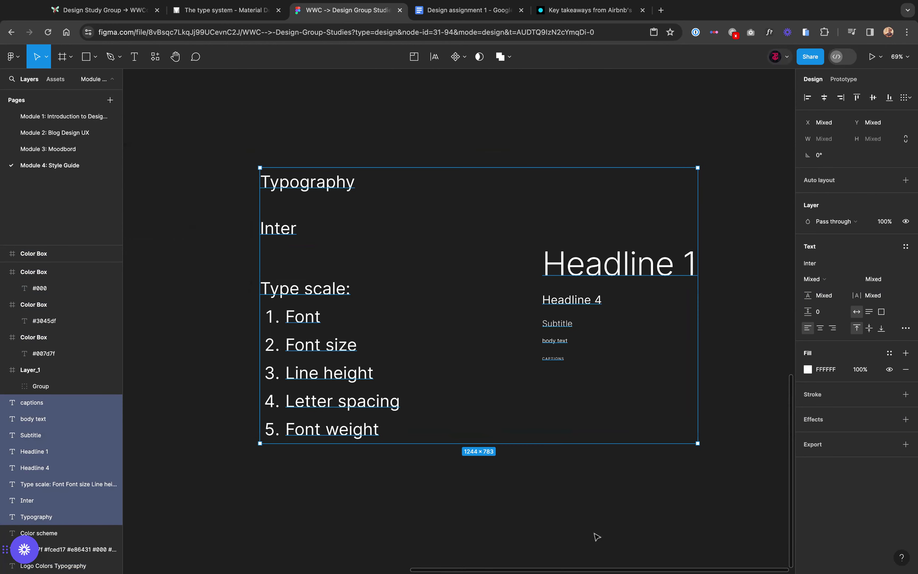
scroll(463, 284, "up", 2)
scroll(463, 285, "left", 1)
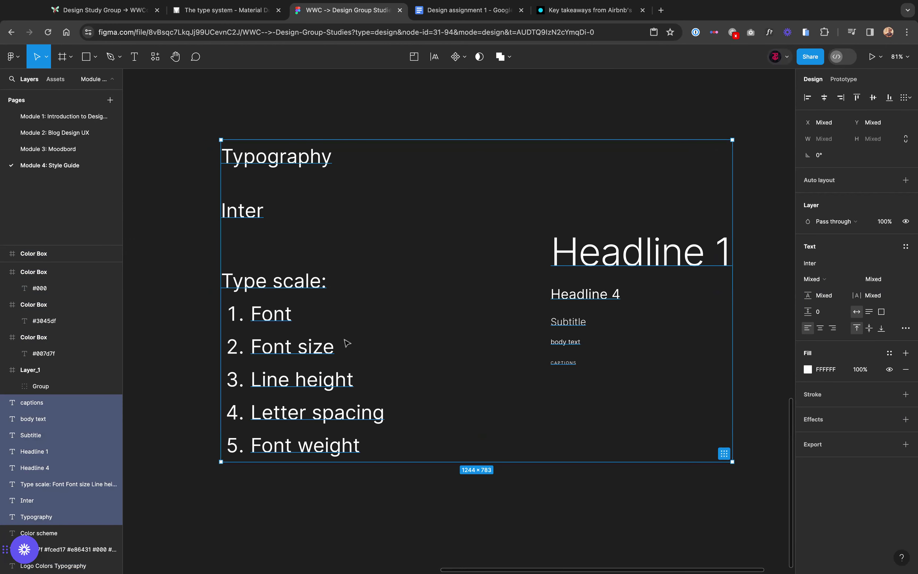
left_click(213, 266)
left_click(250, 295)
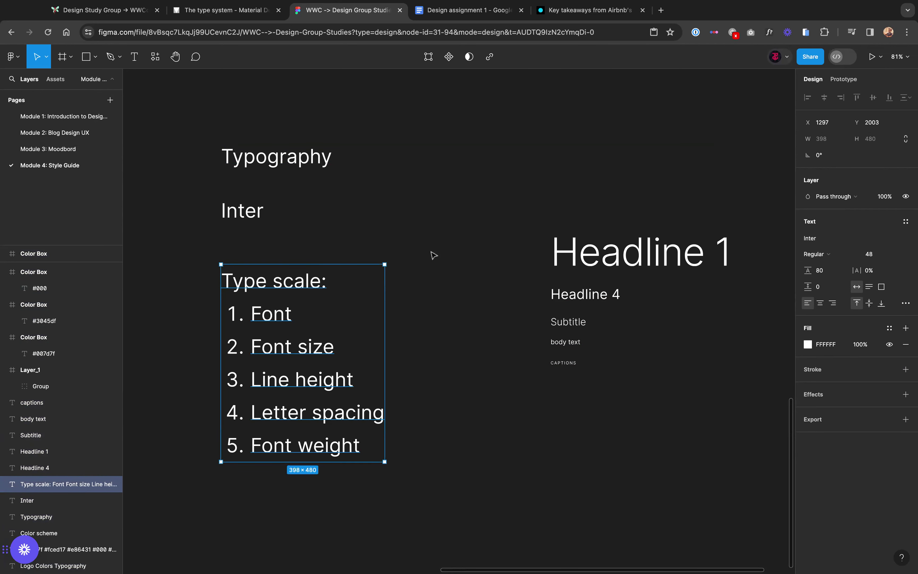
Step: Check the Grid System topic and the grid layout resources in the Notion study plan
left_click(114, 12)
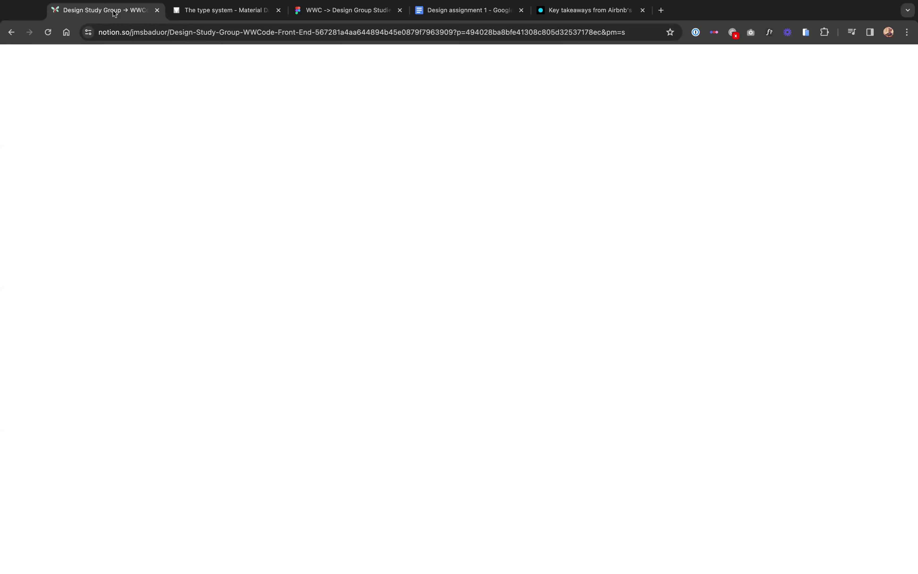
triple_click(530, 188)
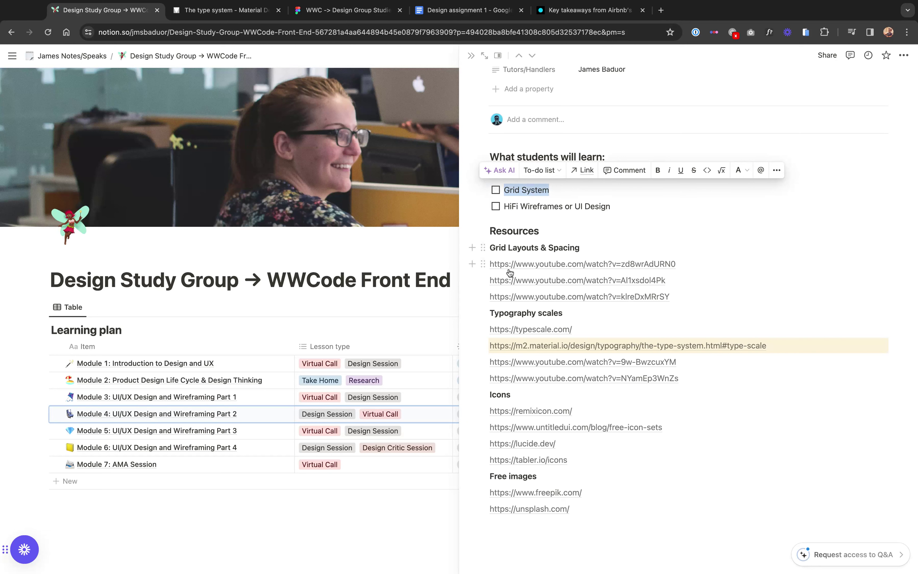
mouse_move(575, 280)
Step: Switch back to Figma and duplicate the Module 4: Style Guide page
left_click(342, 10)
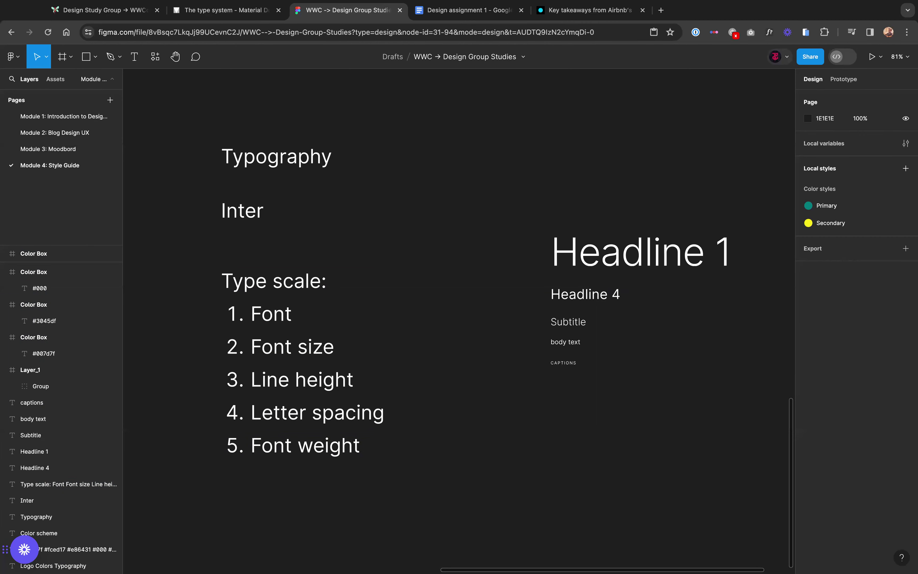
scroll(466, 191, "down", 5)
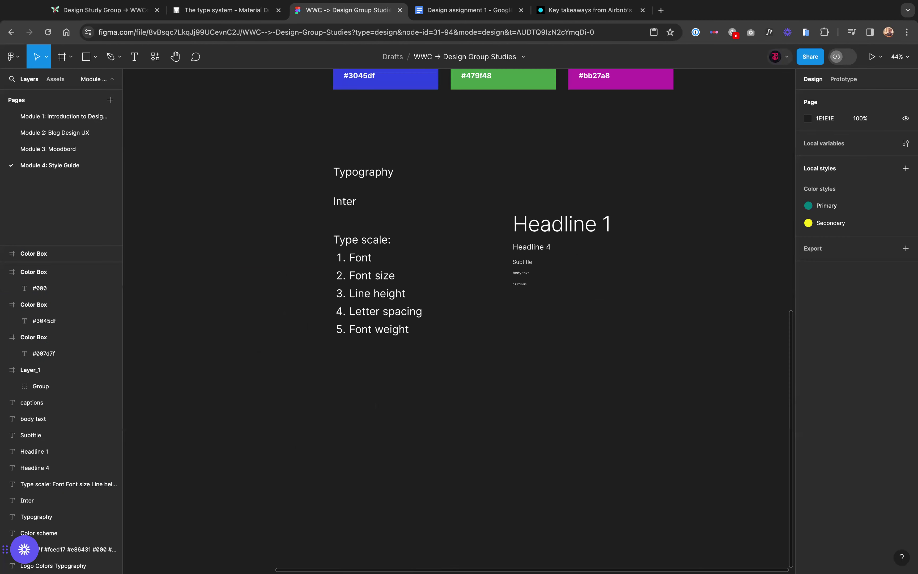
right_click(76, 166)
left_click(103, 204)
Step: Rename the duplicated page as "Module 5: Layout/UI Design" and delete all the content copied onto it
double_click(58, 184)
key("BackSpace")
key("ctrl+z")
key("BackSpace")
type("5")
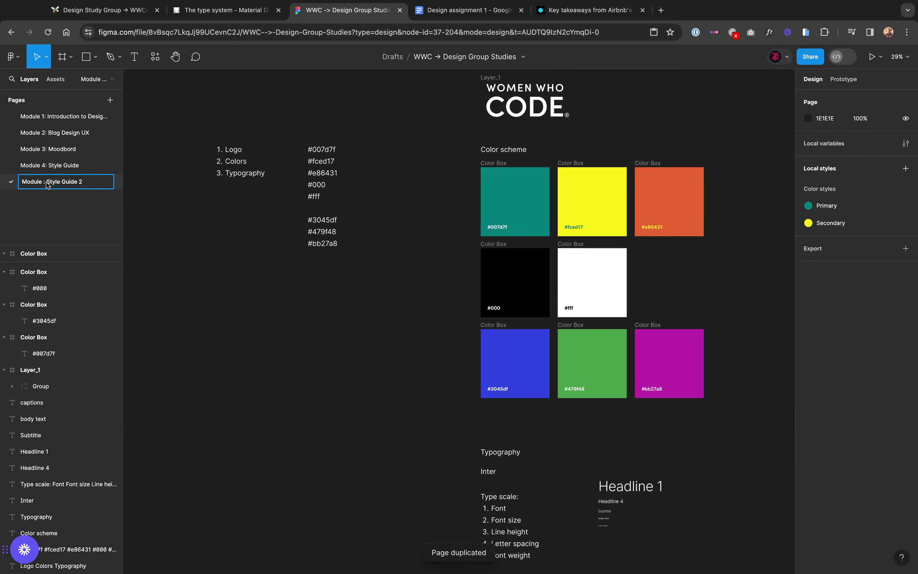
left_click_drag(50, 182, 96, 186)
type("Layout/")
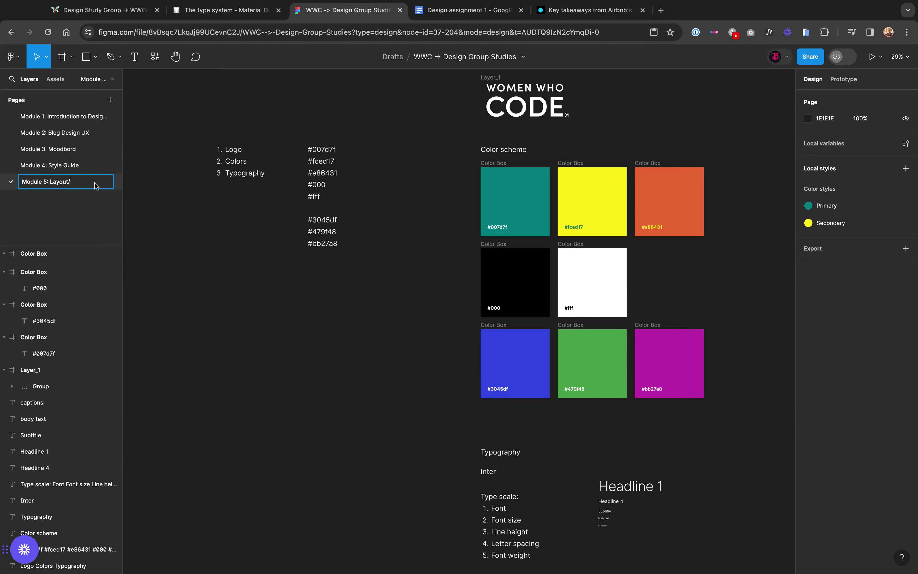
type("UI Dedsignn")
key("Return")
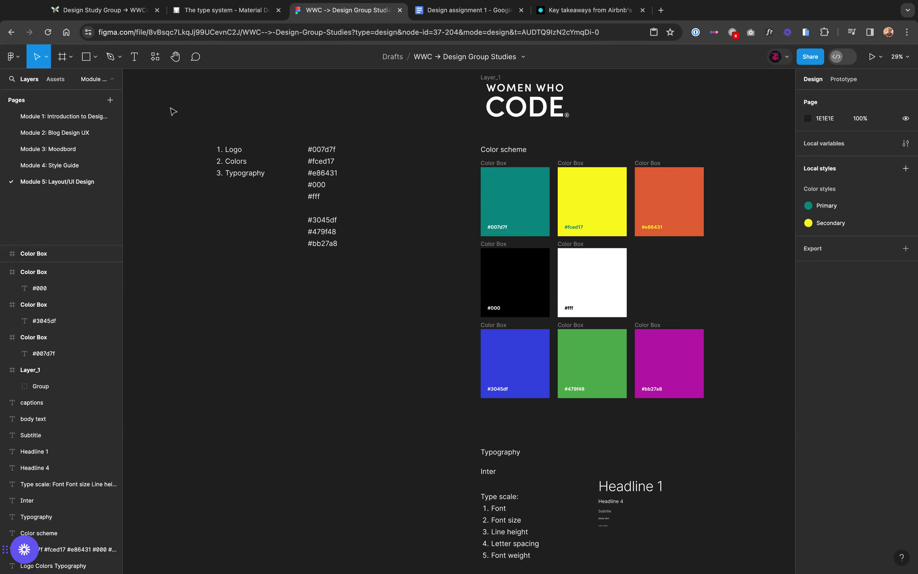
key("ctrl+a")
key("Delete")
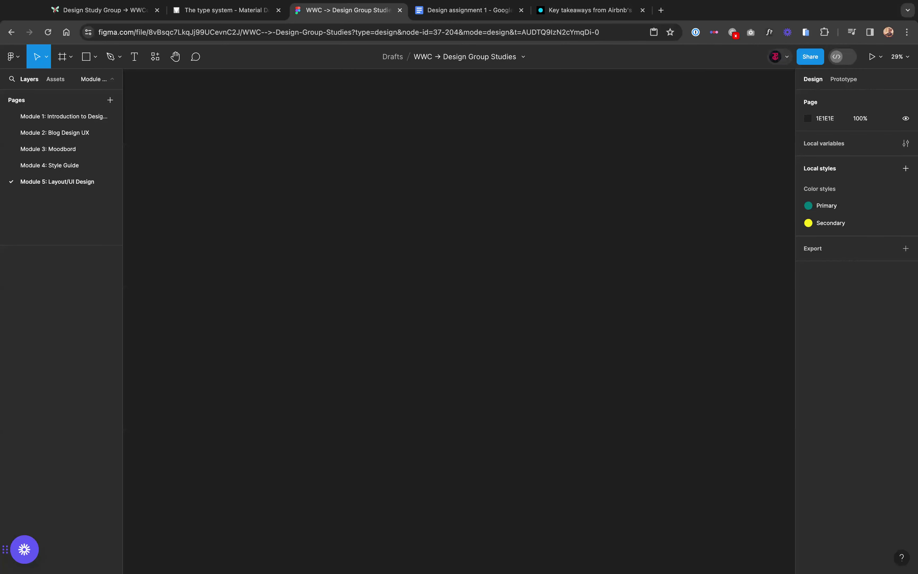
Step: Examine the Module 2 blog wireframe and the text structure, image and layout references on the Module 3 moodboard page
left_click(82, 136)
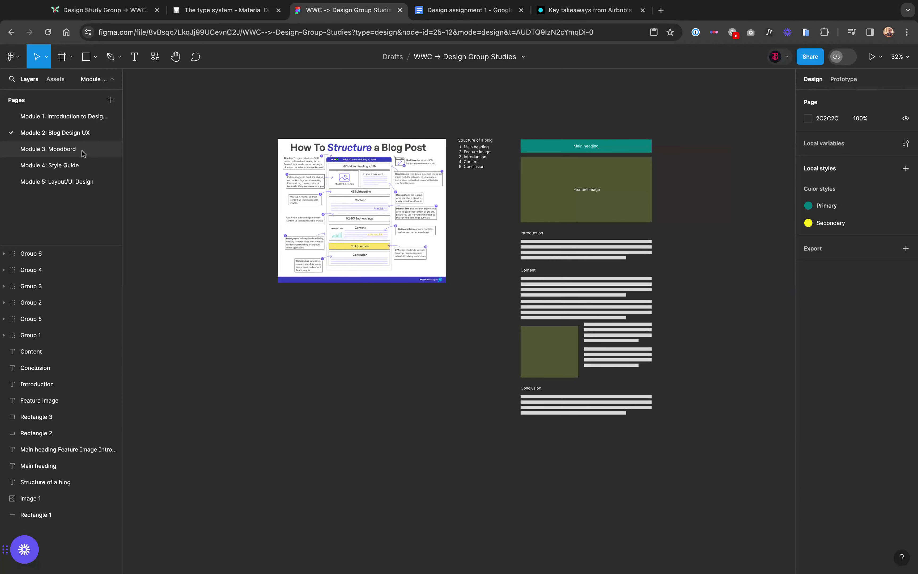
left_click(82, 152)
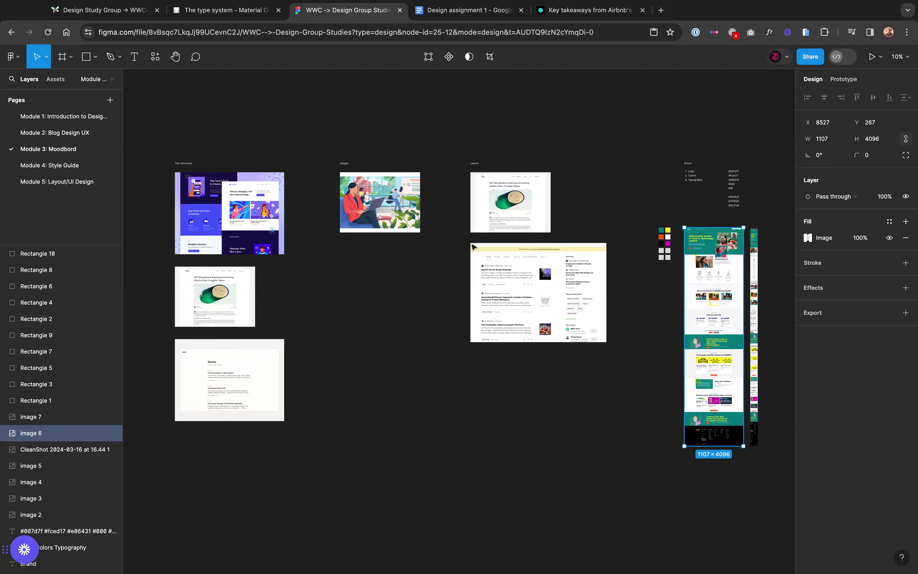
scroll(473, 246, "left", 6)
scroll(473, 247, "down", 3)
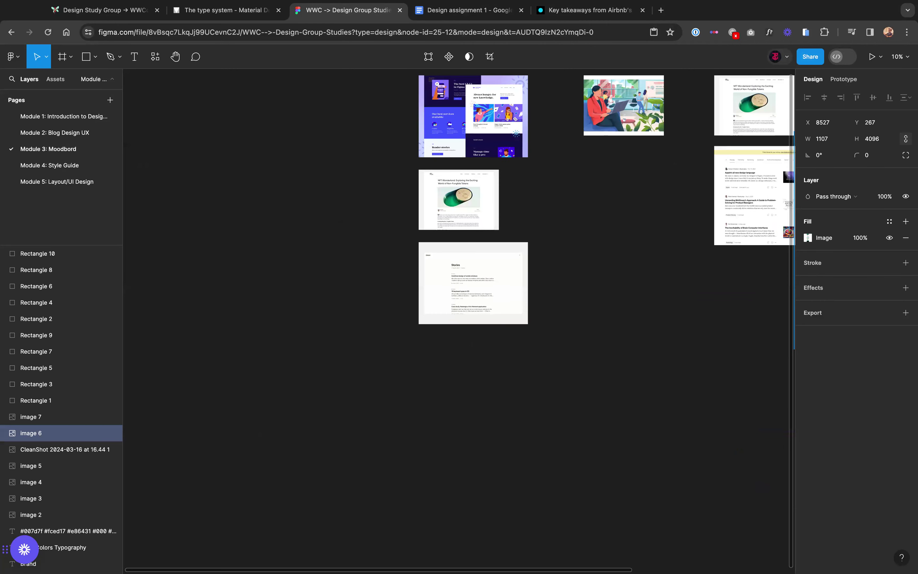
scroll(470, 242, "up", 5)
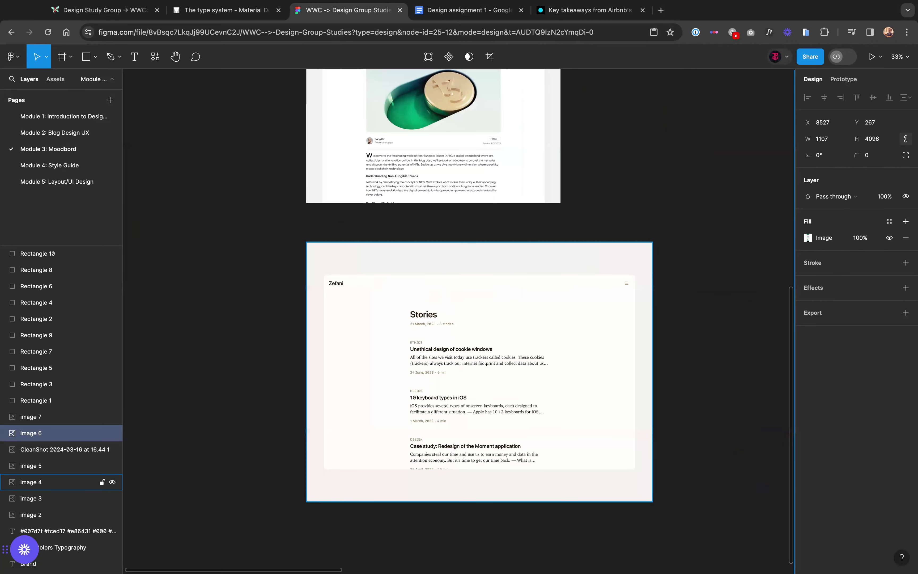
scroll(470, 243, "up", 5)
scroll(471, 243, "right", 5)
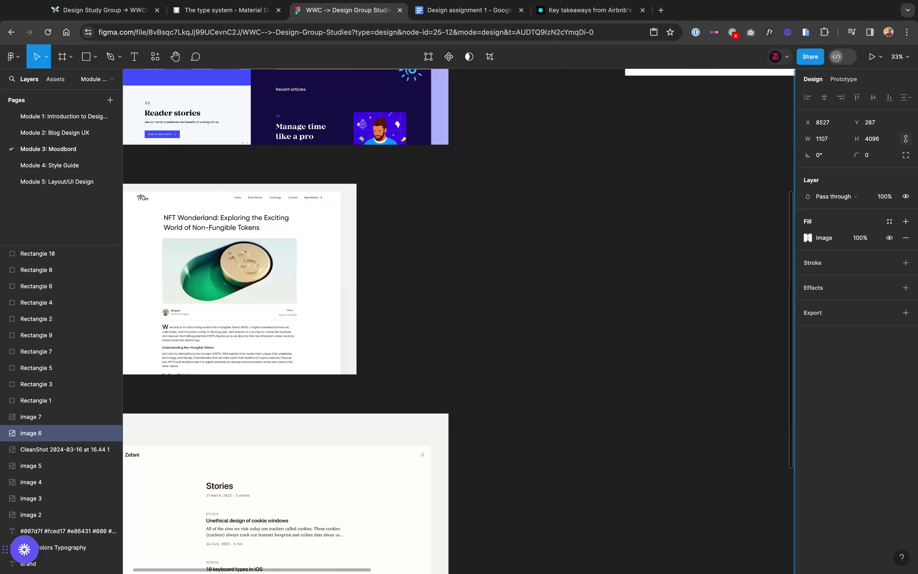
scroll(470, 243, "up", 5)
scroll(470, 243, "right", 8)
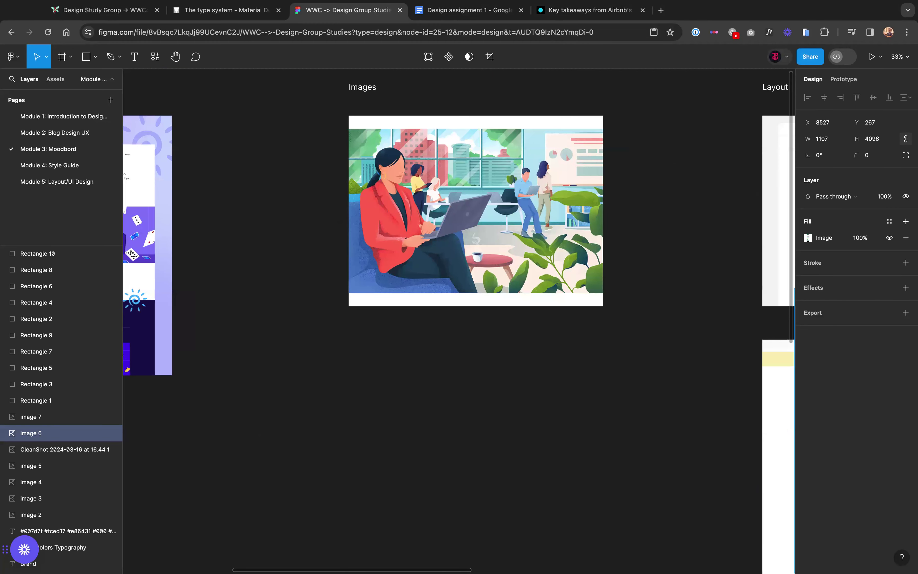
scroll(470, 243, "right", 3)
scroll(455, 319, "right", 10)
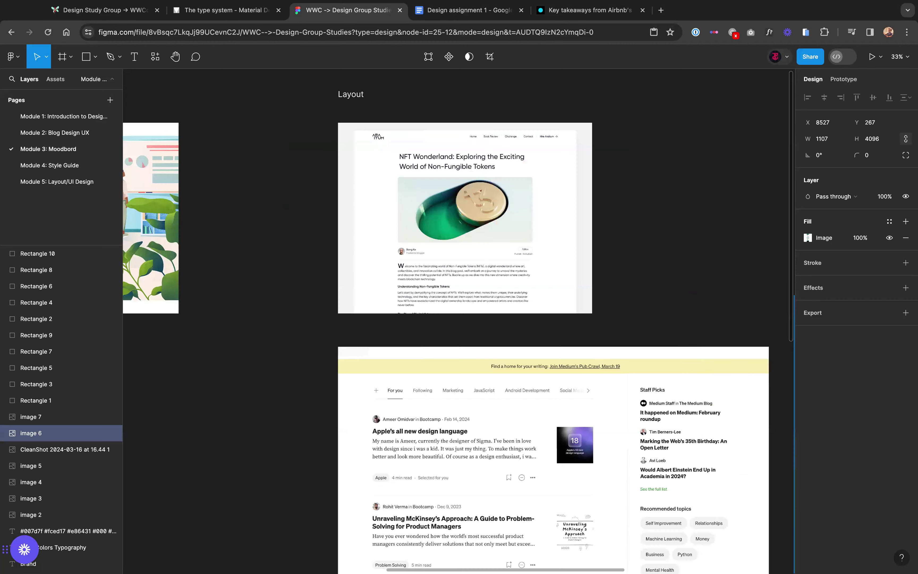
scroll(455, 318, "right", 1)
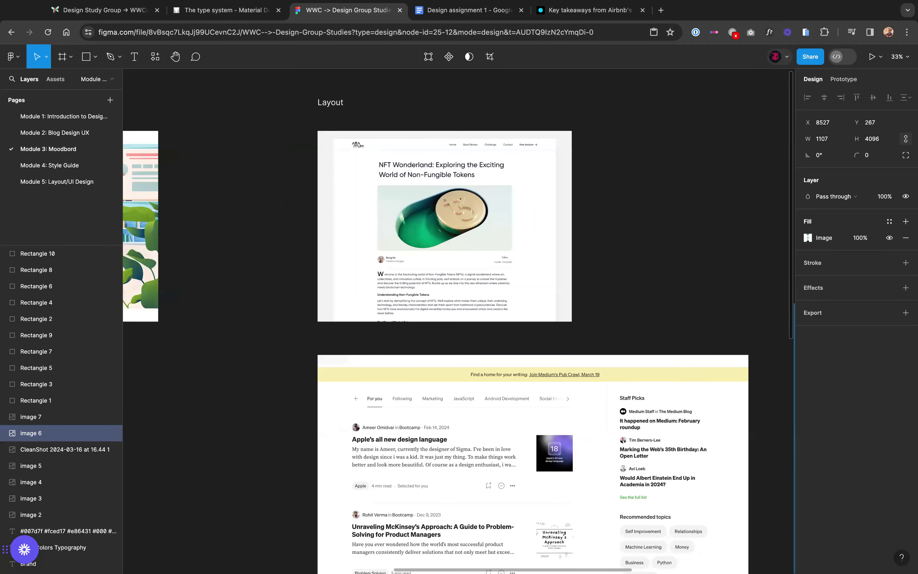
scroll(455, 319, "left", 15)
scroll(456, 318, "down", 4)
scroll(456, 318, "left", 7)
scroll(455, 319, "down", 2)
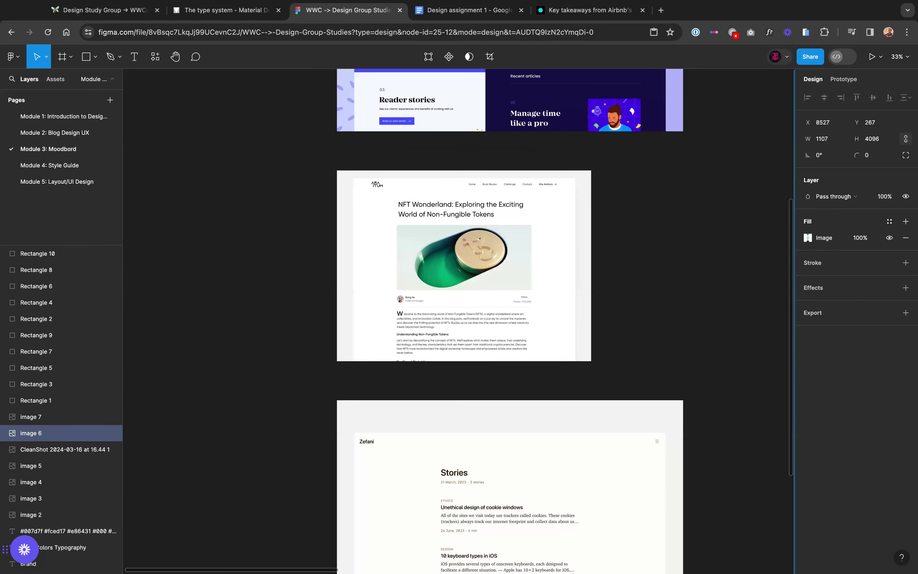
Step: Copy the "NFT Wonderland" article image from the Module 3 moodboard onto the Module 5: Layout/UI Design page
scroll(482, 250, "up", 5)
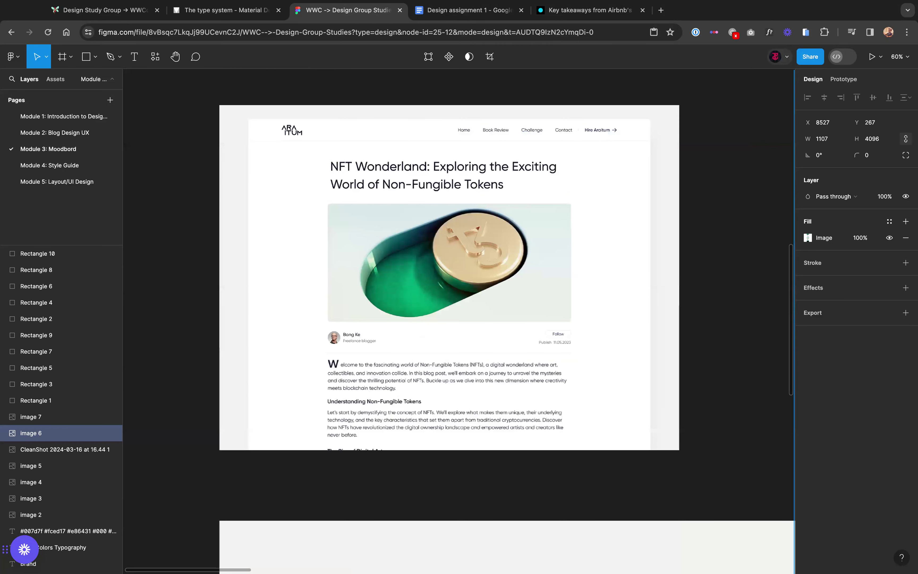
left_click(438, 232)
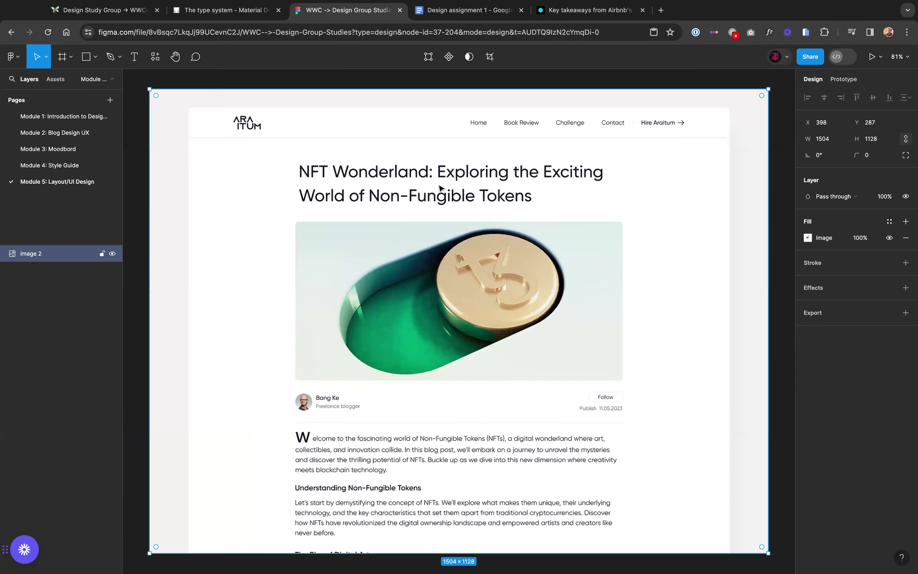
scroll(440, 188, "down", 5)
scroll(541, 163, "up", 2)
left_click(541, 164)
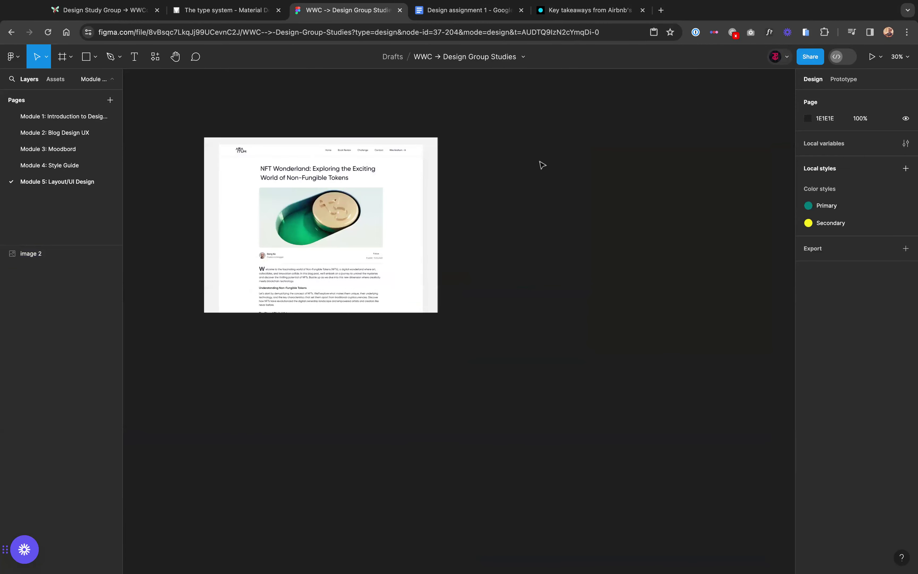
Step: Add a 1440 × 1024 desktop frame and place it right of the article image at X 2021, Y 287, with their tops aligned
scroll(541, 164, "left", 2)
key("f")
left_click(618, 299)
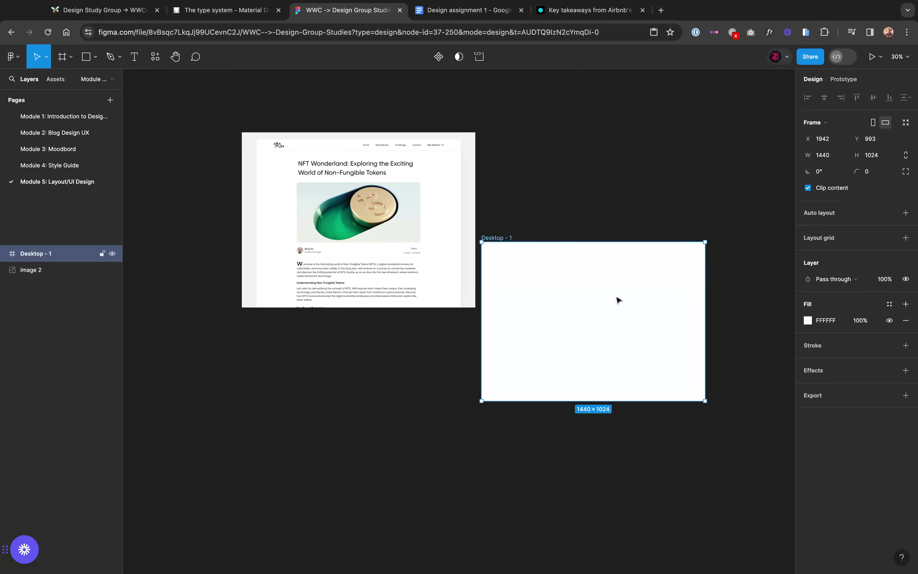
left_click_drag(619, 299, 625, 195)
scroll(625, 195, "right", 3)
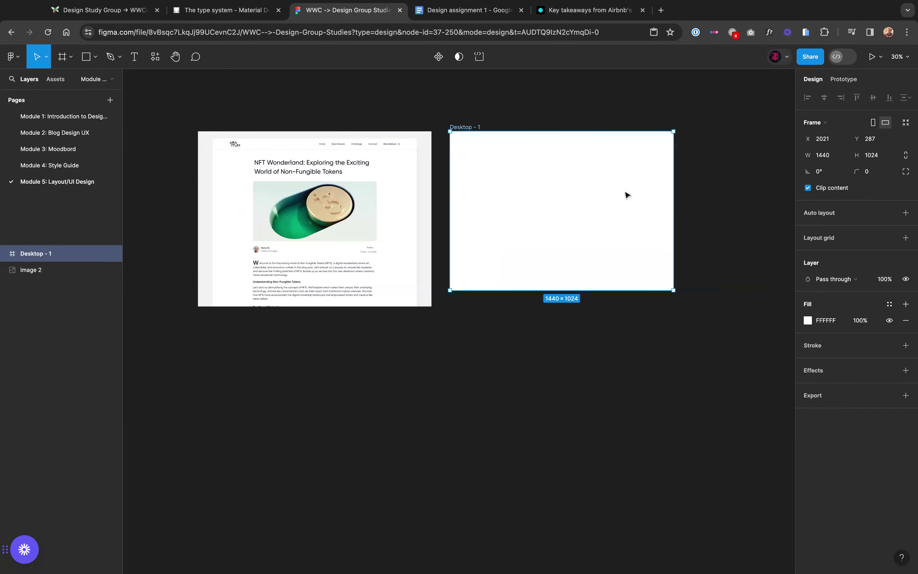
Step: Extend the desktop frame downward to a height of about 3574 px
scroll(546, 332, "down", 3)
left_click(545, 332)
scroll(555, 190, "up", 3)
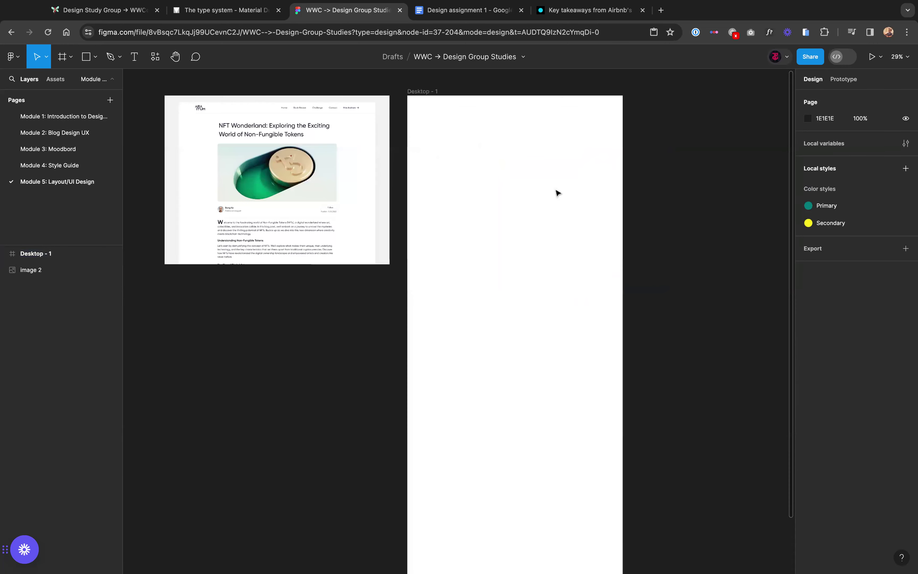
Step: Rename the desktop frame as "Single Article Page Design"
scroll(556, 193, "up", 1)
double_click(425, 114)
type("Single Article")
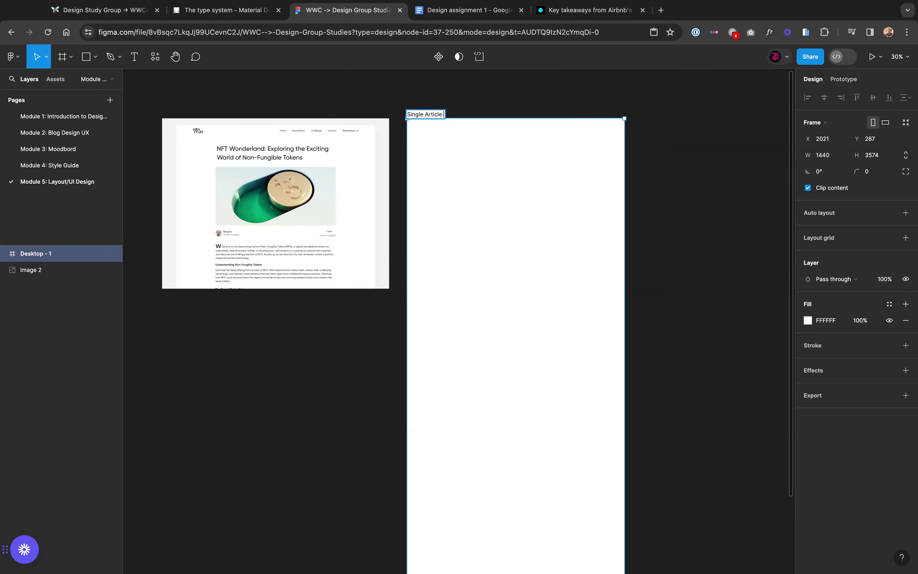
type(" Page Deesign")
key("Return")
double_click(465, 116)
type("Single Article Page Design")
key("Return")
key("Escape")
left_click(455, 116)
left_click(393, 100)
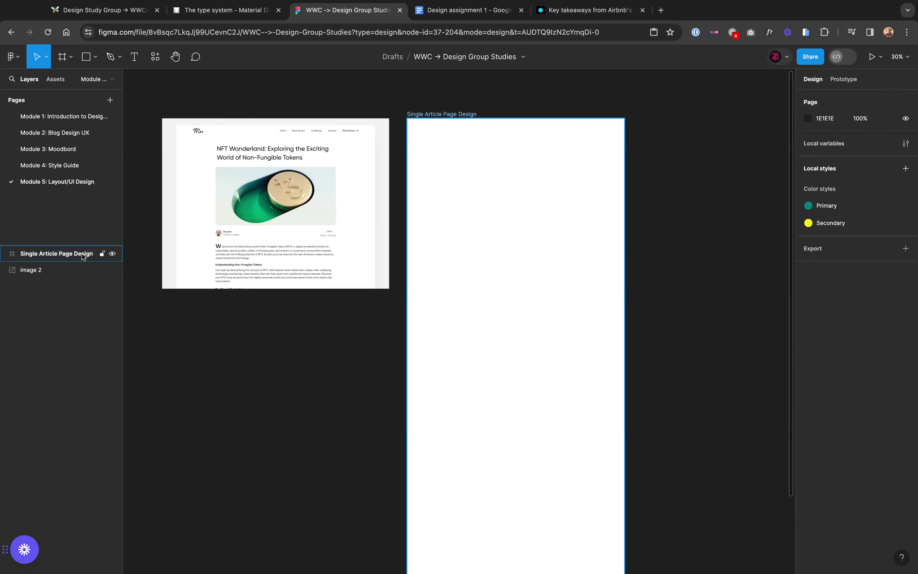
left_click(60, 259)
left_click(245, 337)
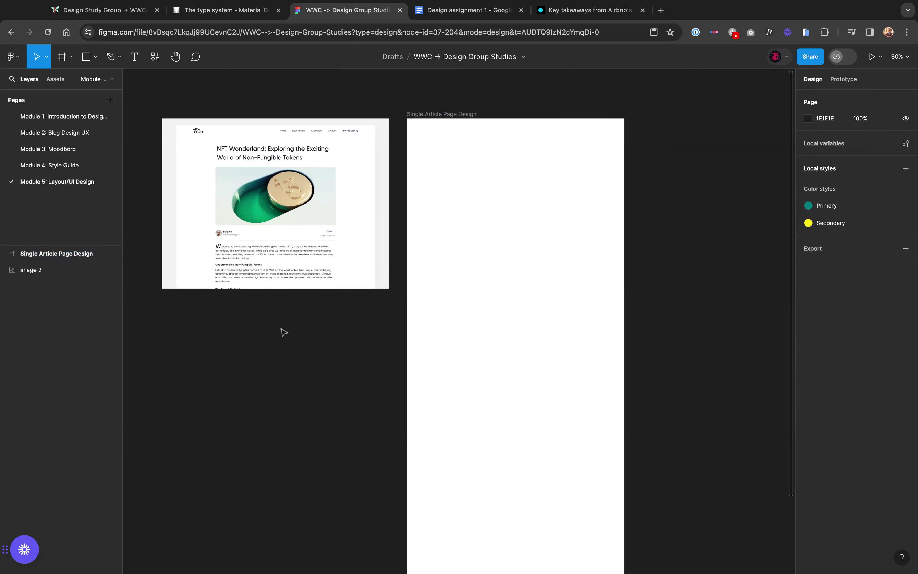
Step: Search Google in a new browser tab for "grid system UI"
scroll(530, 230, "down", 3)
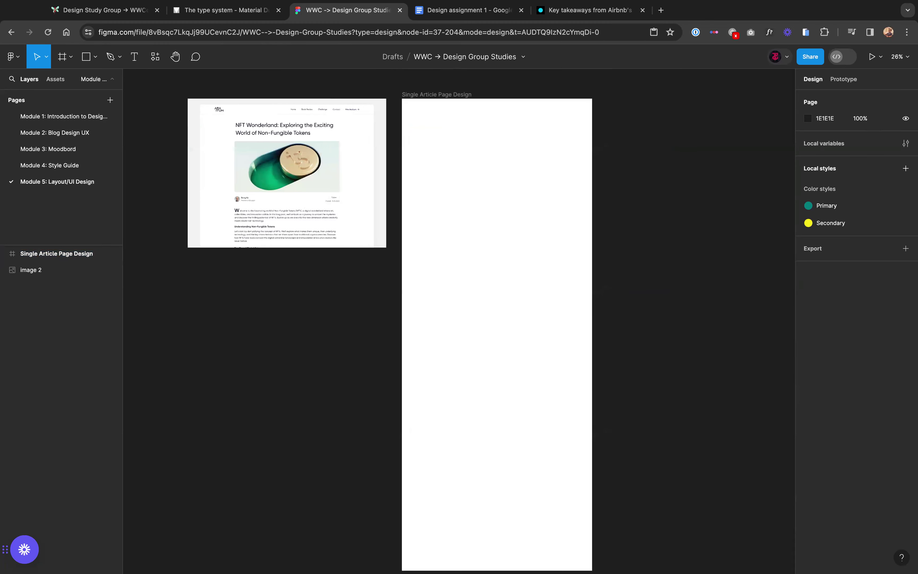
scroll(385, 330, "up", 1)
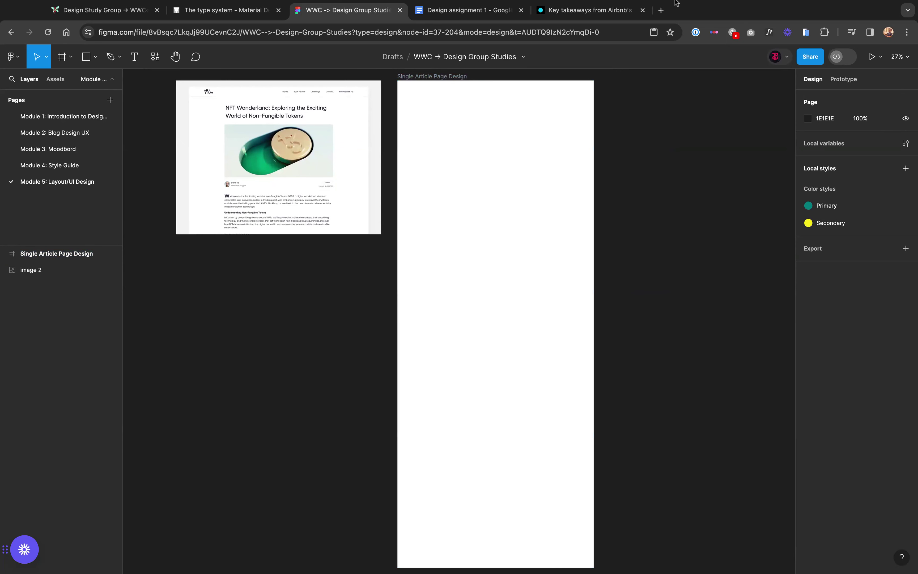
left_click(661, 10)
type("drid system")
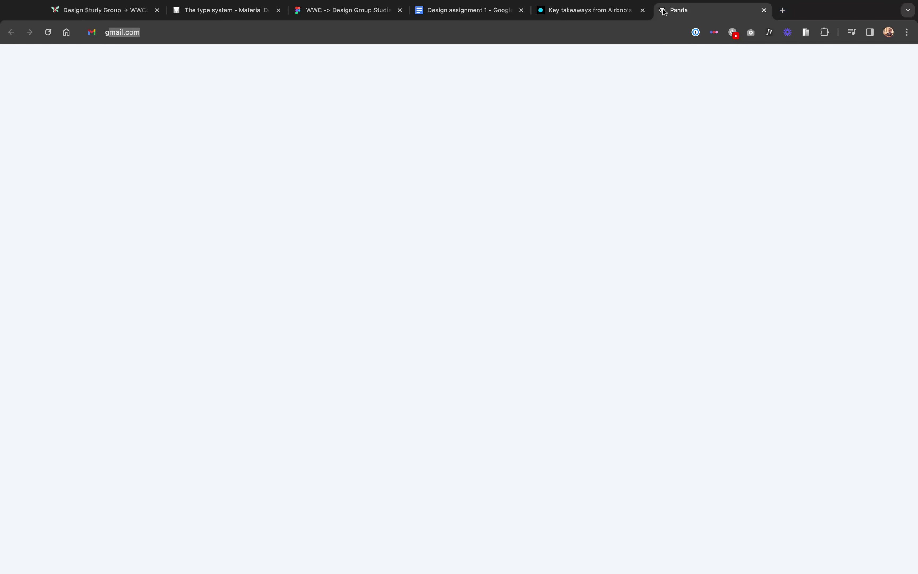
key("Return")
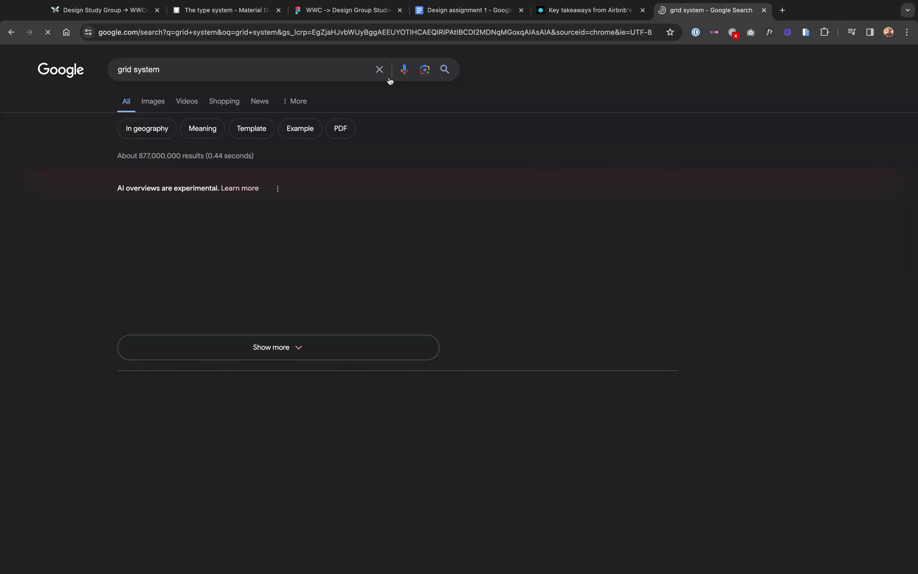
left_click(389, 78)
type("UI")
key("Return")
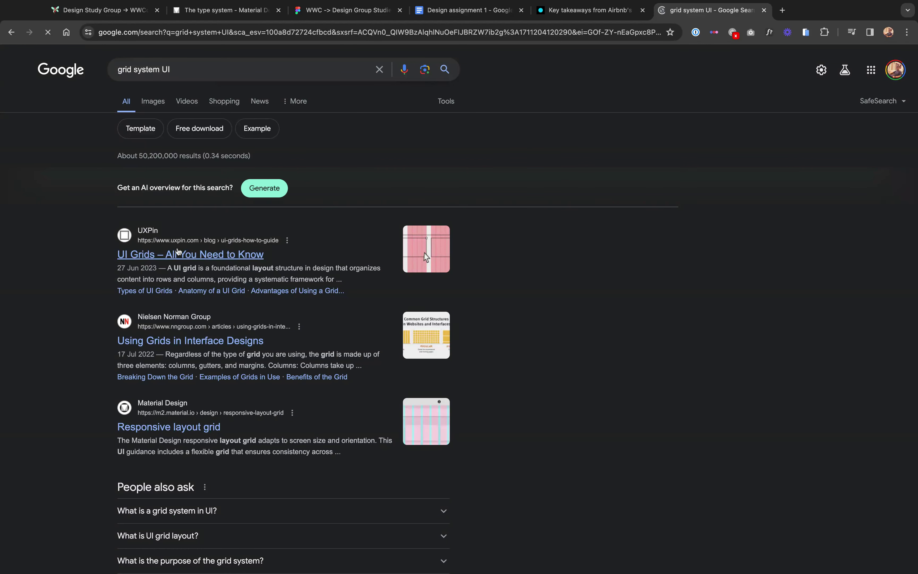
Step: Open UXPin's "UI Grids – All You Need to Know" article and read through to the Column grid section
left_click(178, 253)
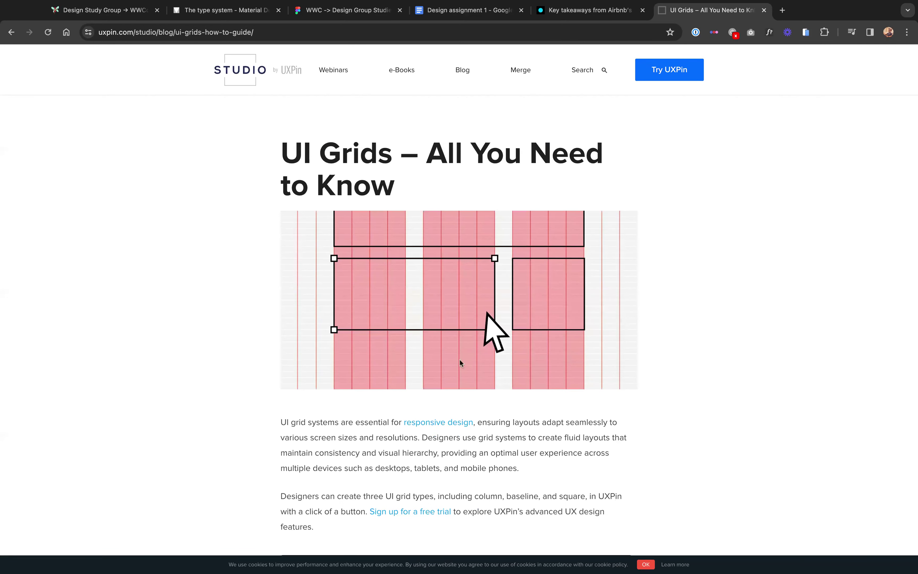
scroll(538, 261, "down", 5)
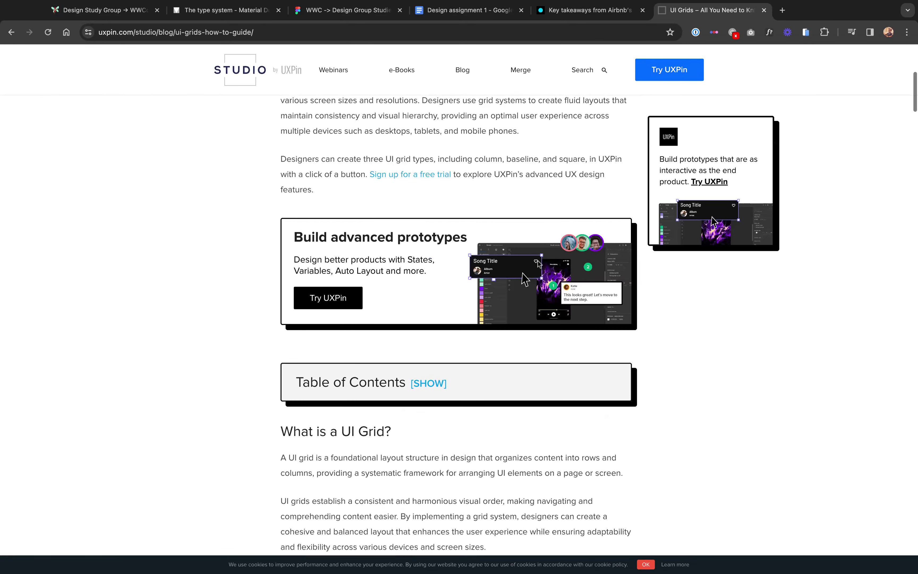
scroll(537, 261, "down", 5)
scroll(537, 261, "down", 4)
scroll(497, 277, "down", 4)
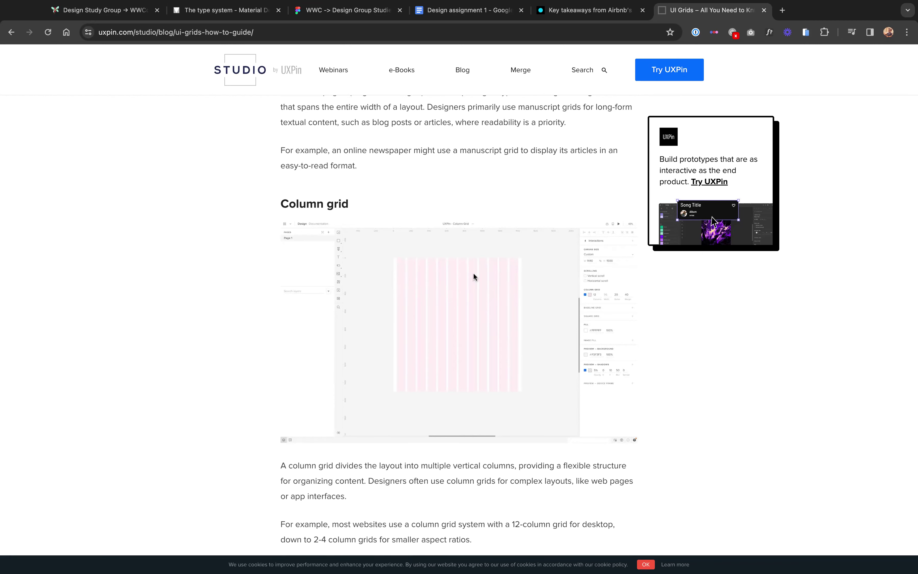
scroll(474, 273, "down", 1)
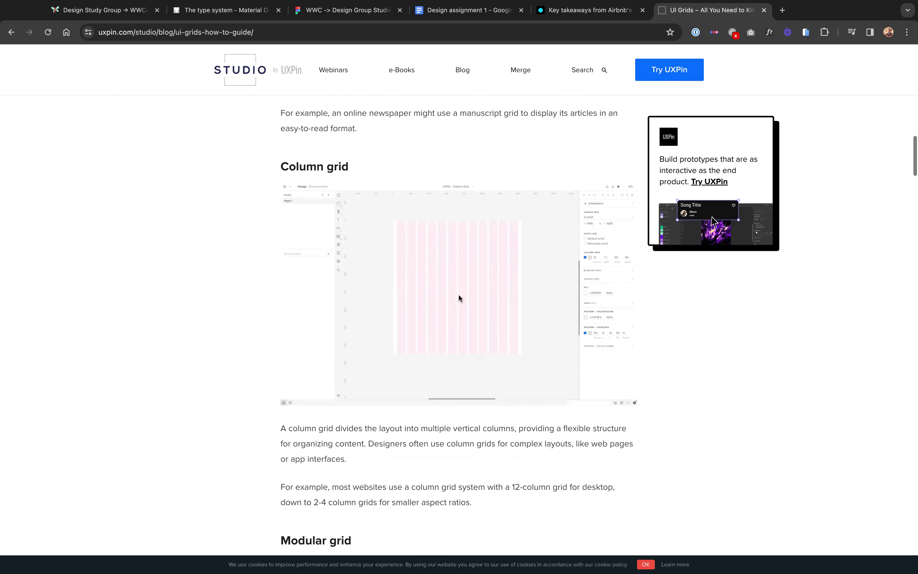
Step: Read the article from the Column grid section, including the desktop column recommendation, through to the Hierarchical grid section
scroll(458, 294, "down", 4)
scroll(458, 293, "up", 2)
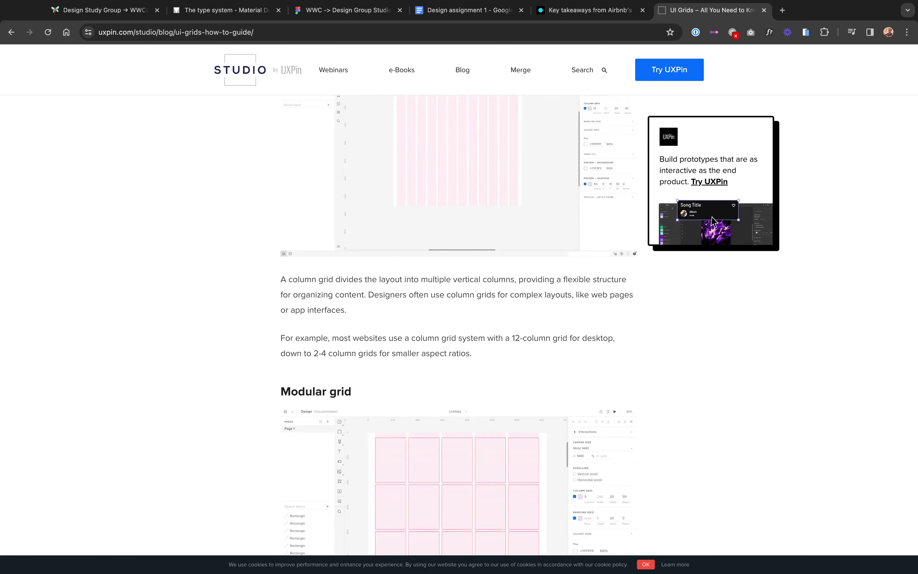
scroll(521, 265, "down", 1)
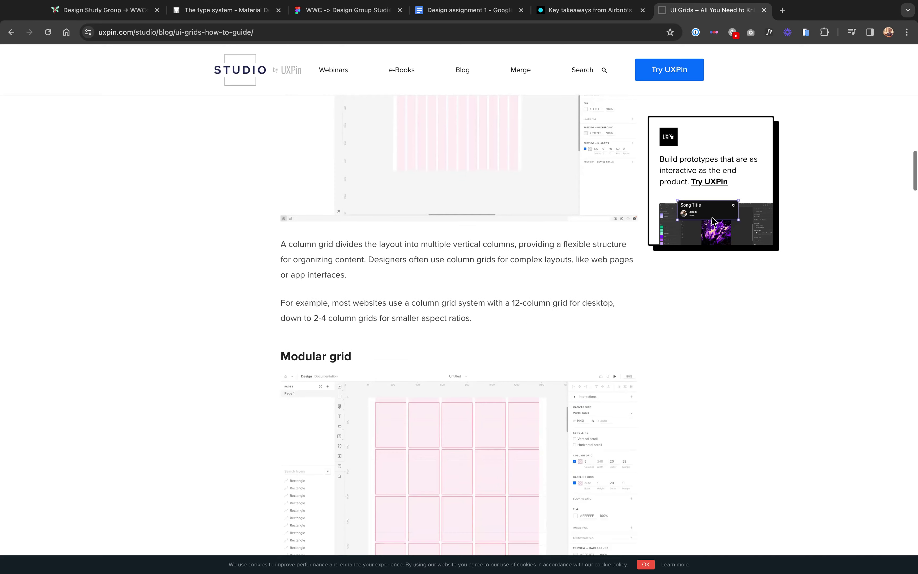
double_click(513, 258)
left_click_drag(512, 259, 567, 259)
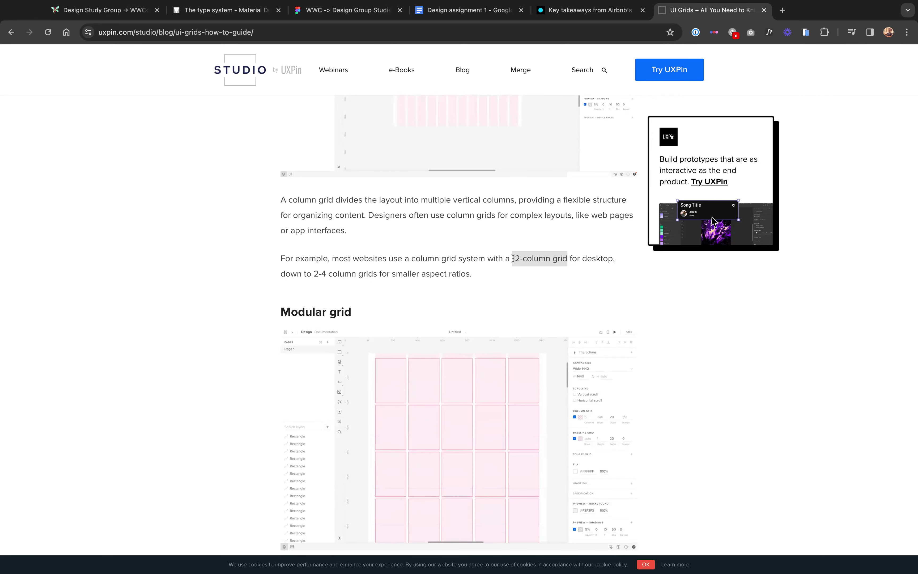
left_click(459, 262)
scroll(459, 262, "down", 5)
scroll(460, 261, "down", 15)
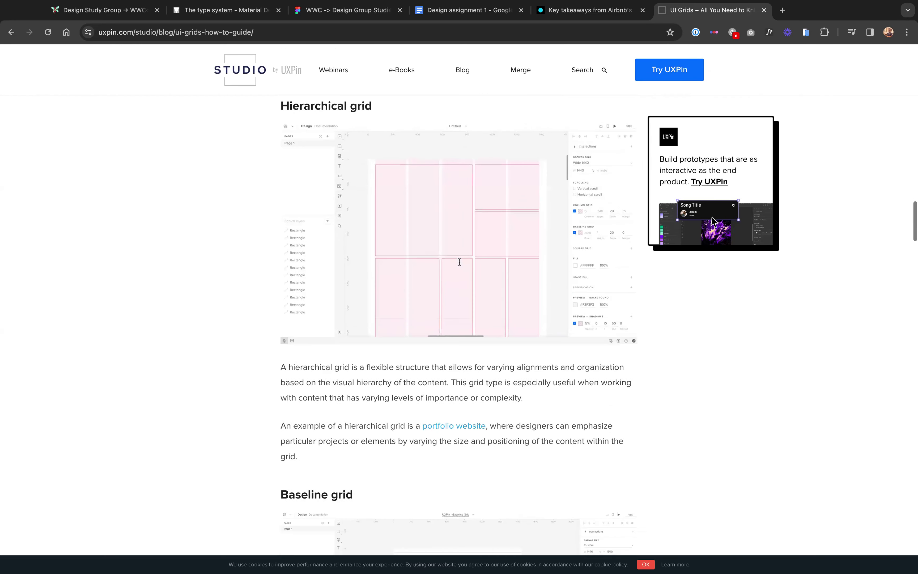
Step: Switch to the Figma design file and add a default layout grid to the Single Article Page Design frame
left_click(347, 11)
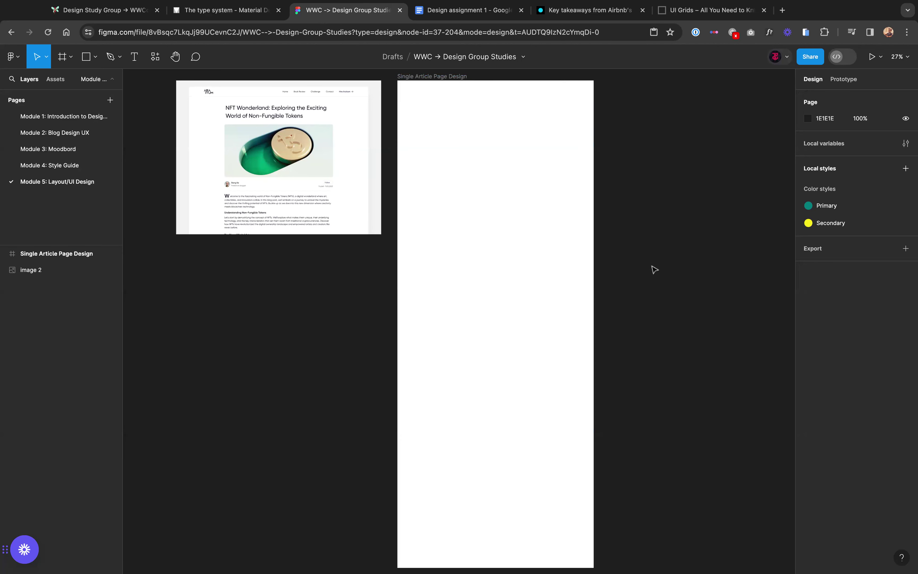
left_click(508, 213)
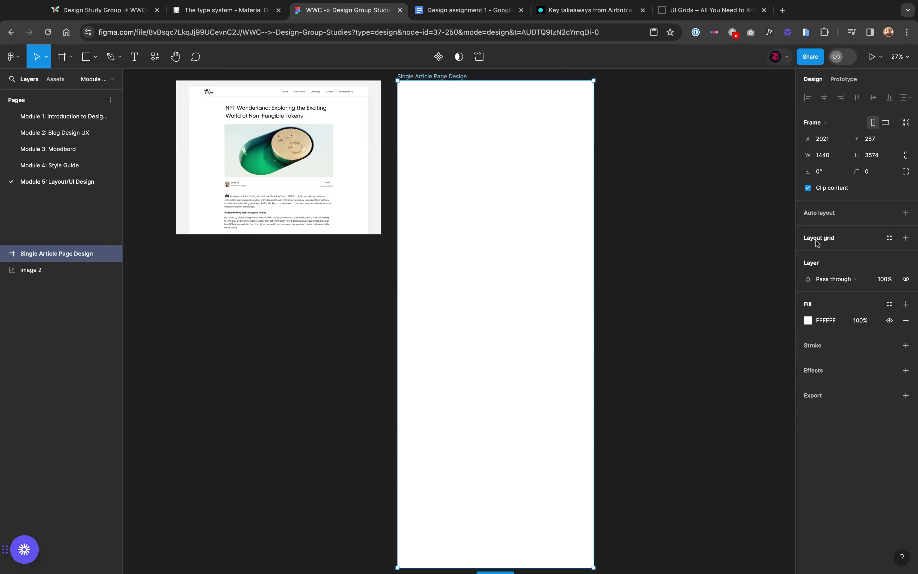
left_click(906, 238)
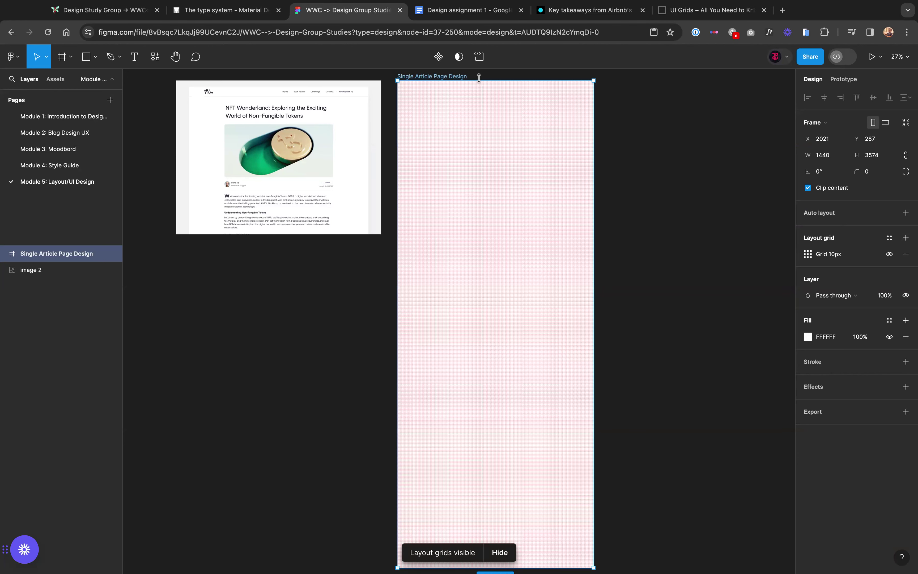
Step: Examine the layout grid's cells and the individual pixels inside them up close near the frame's upper edge
scroll(478, 77, "up", 3)
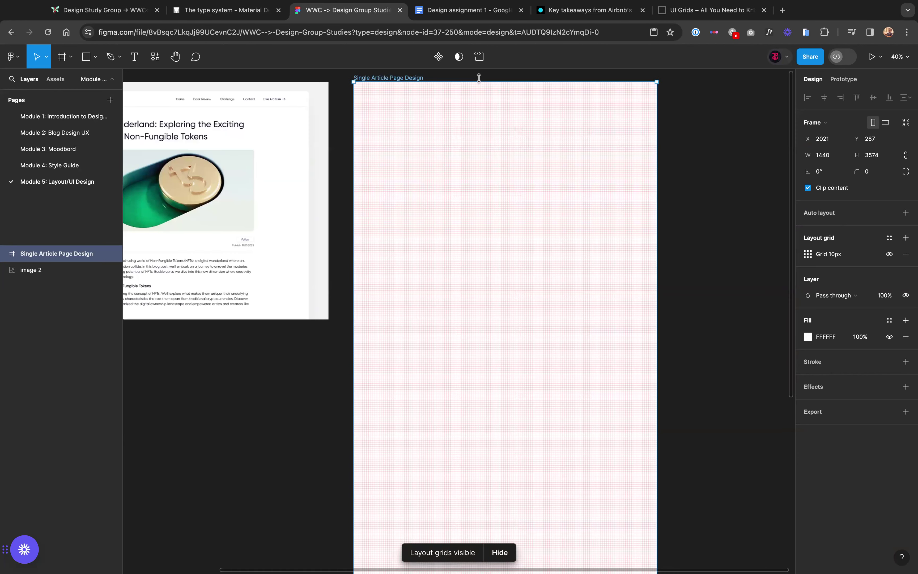
scroll(479, 77, "up", 10)
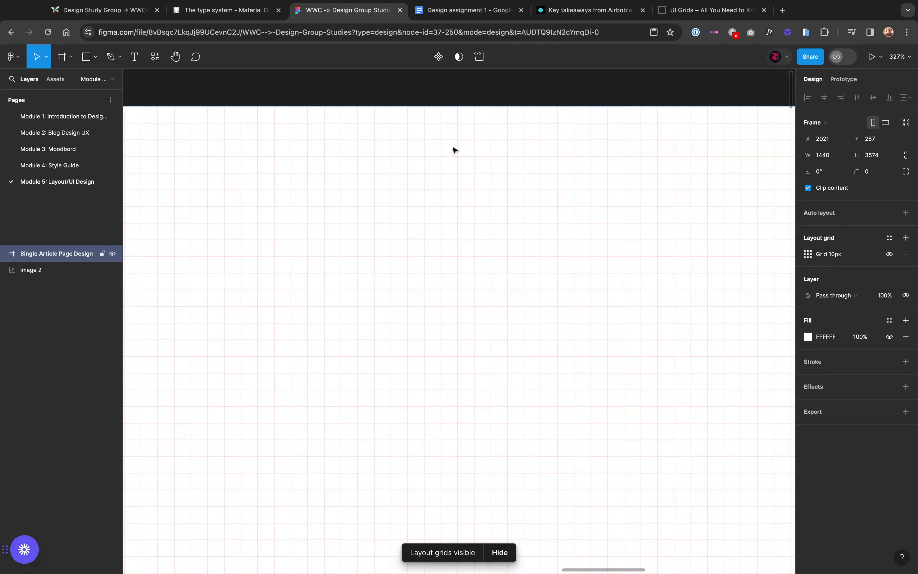
scroll(455, 150, "up", 10)
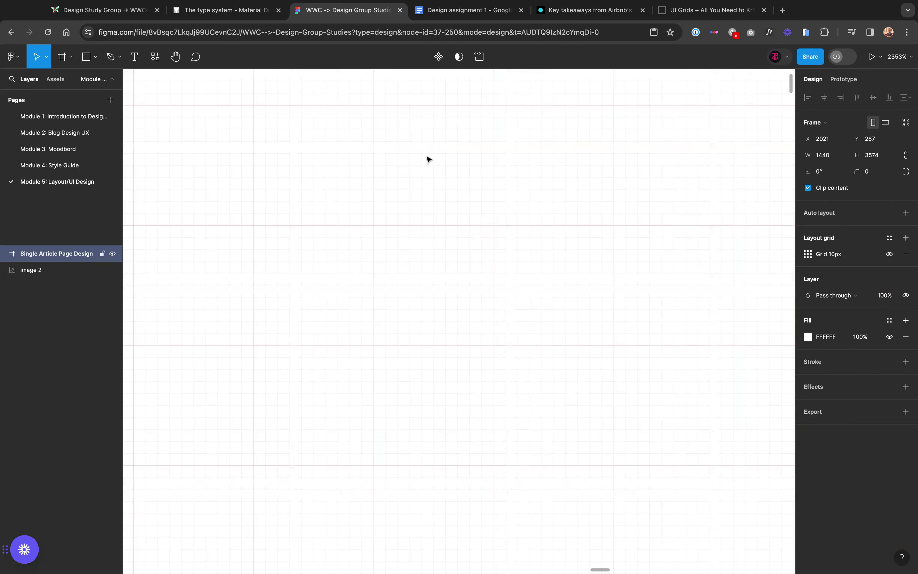
scroll(428, 159, "up", 5)
scroll(429, 160, "up", 1)
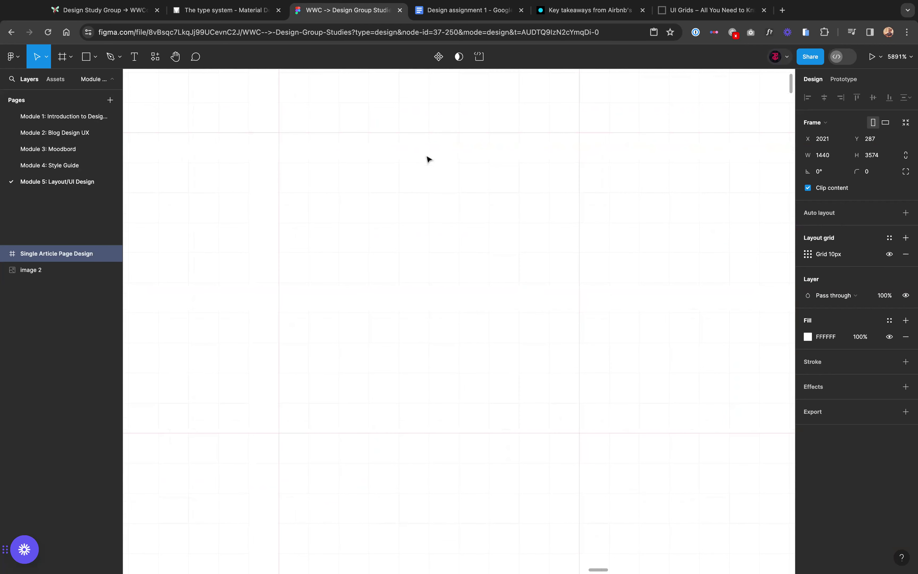
scroll(355, 155, "up", 2)
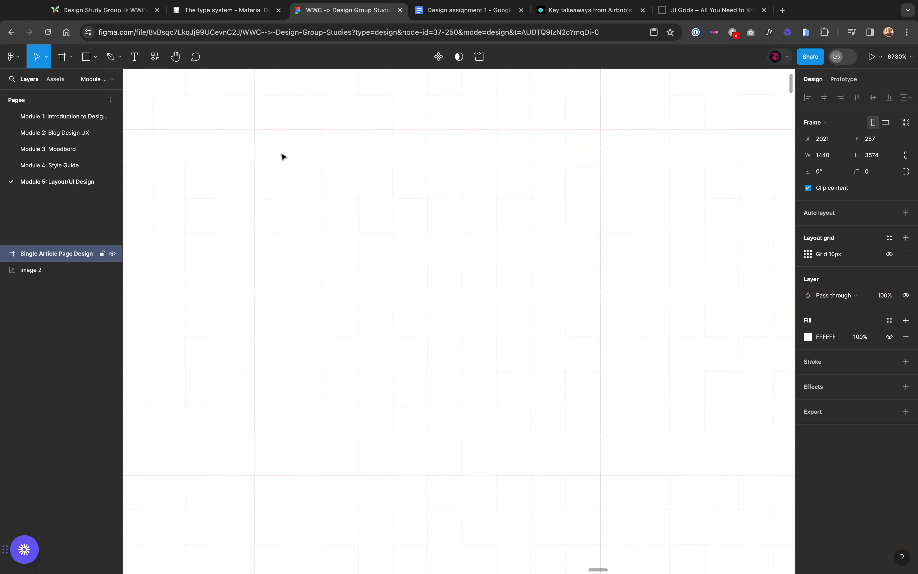
scroll(282, 156, "up", 2)
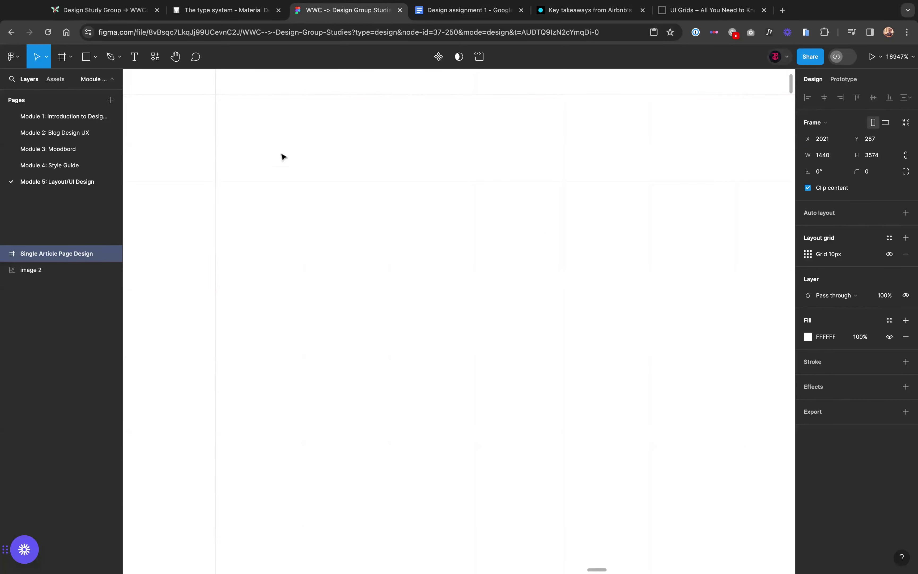
scroll(677, 215, "down", 1)
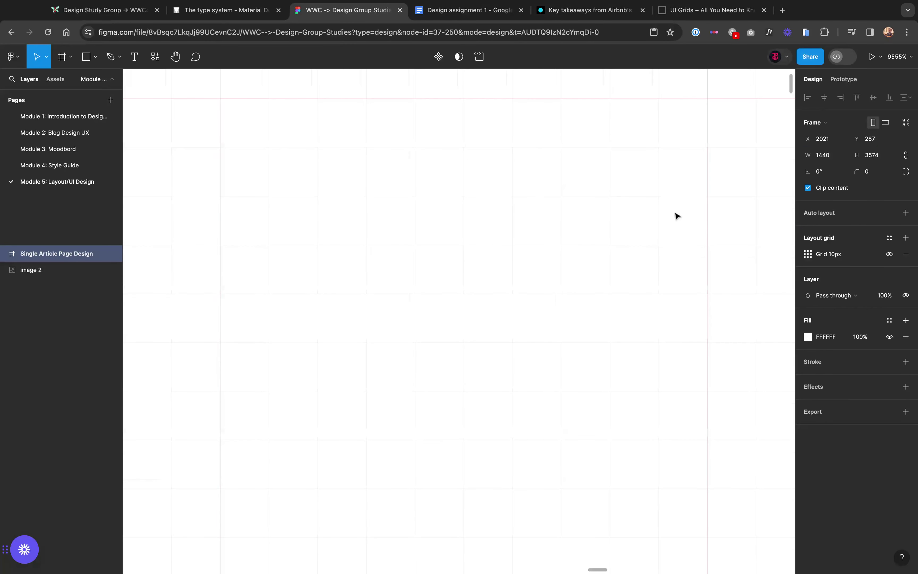
scroll(677, 215, "down", 2)
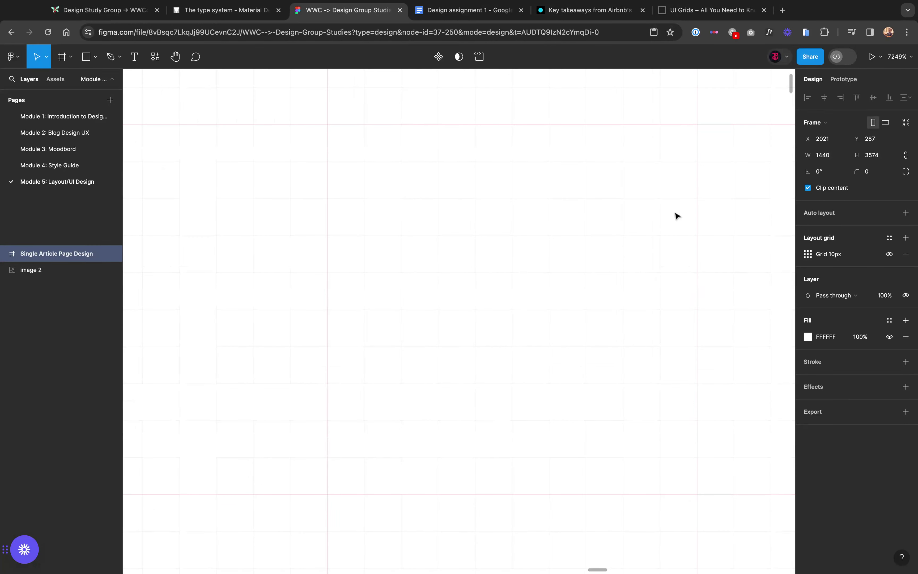
scroll(677, 215, "up", 1)
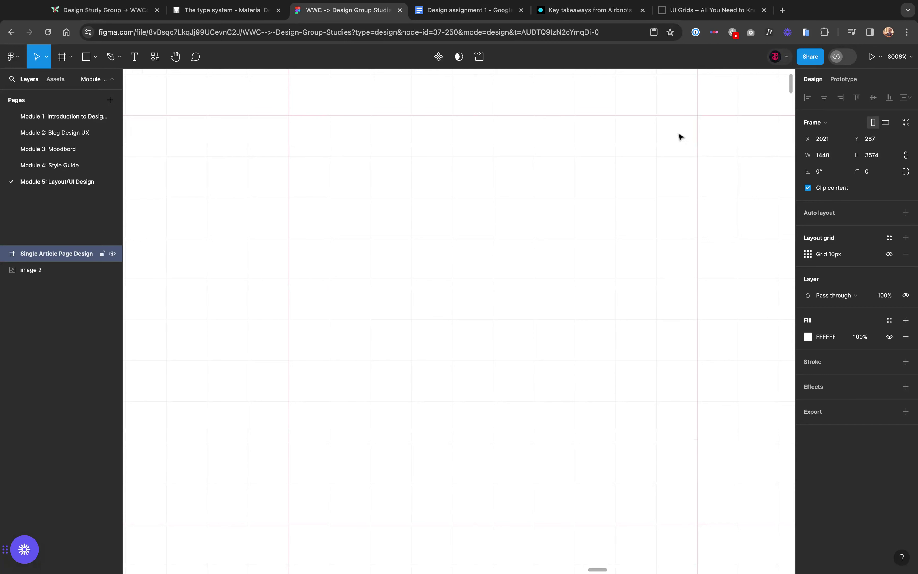
scroll(430, 249, "down", 5)
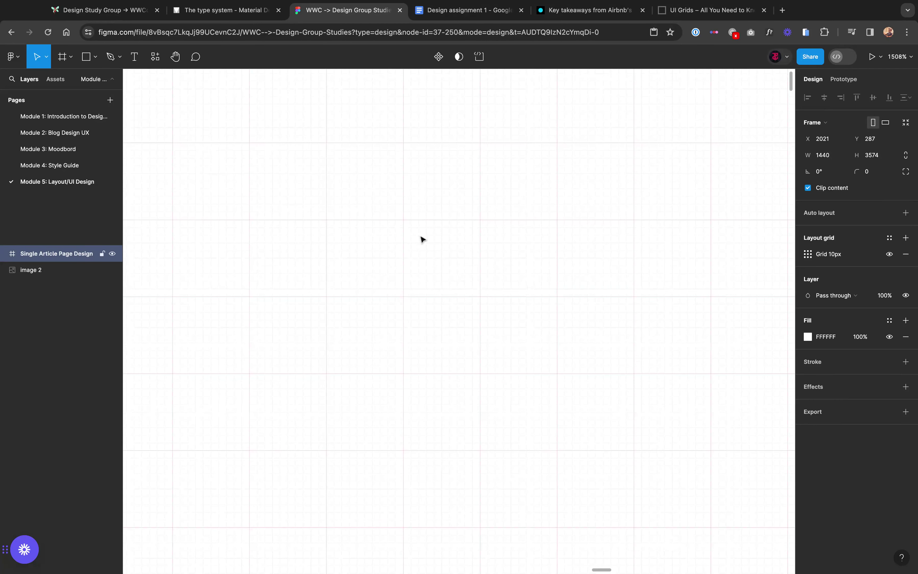
scroll(422, 240, "down", 1)
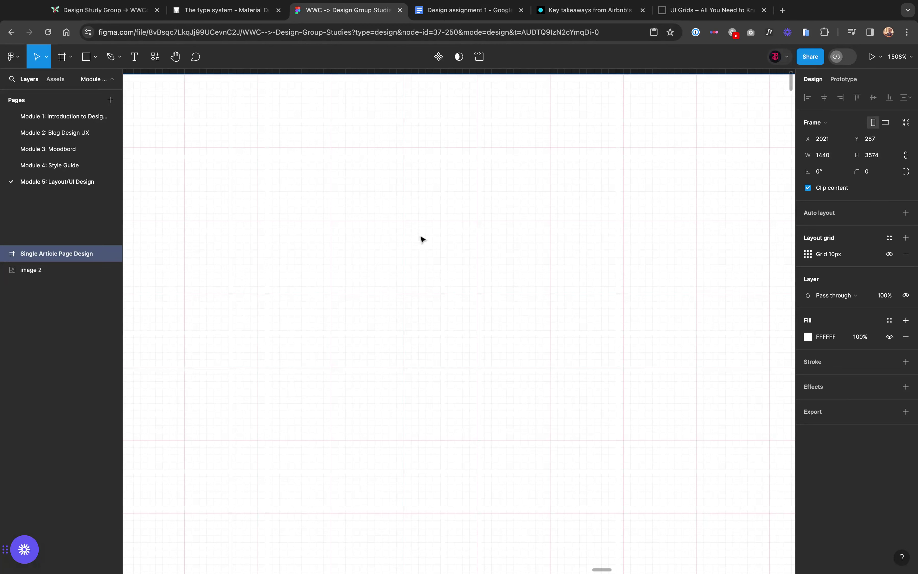
scroll(422, 239, "down", 3)
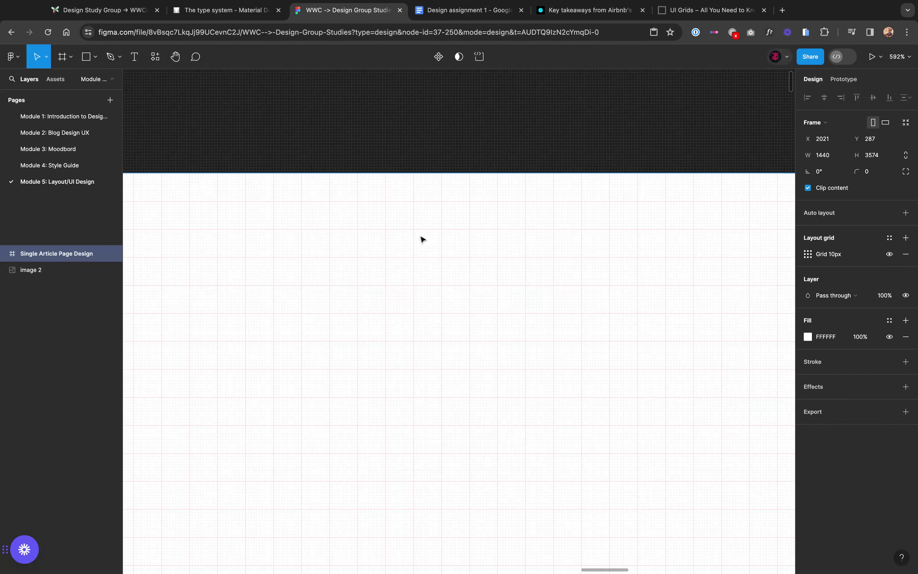